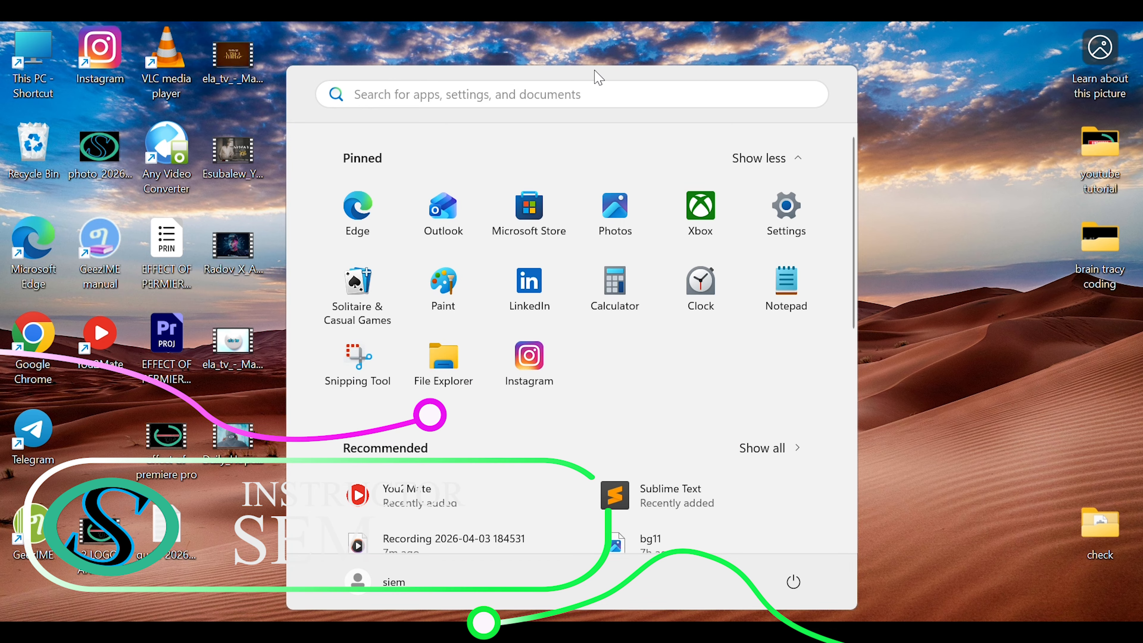
Step: Launch Adobe Premiere Pro 2025 with its reset options and clear the media cache files before startup
{"action": "left_click", "coordinate": [595, 93]}
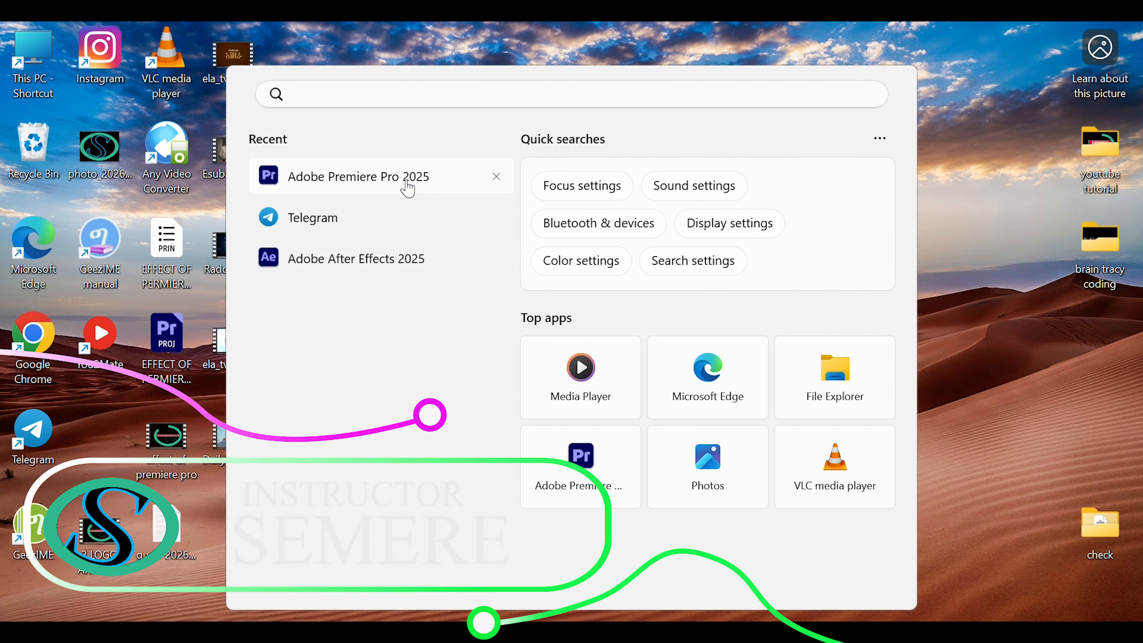
{"action": "left_click", "coordinate": [407, 187], "text": "alt"}
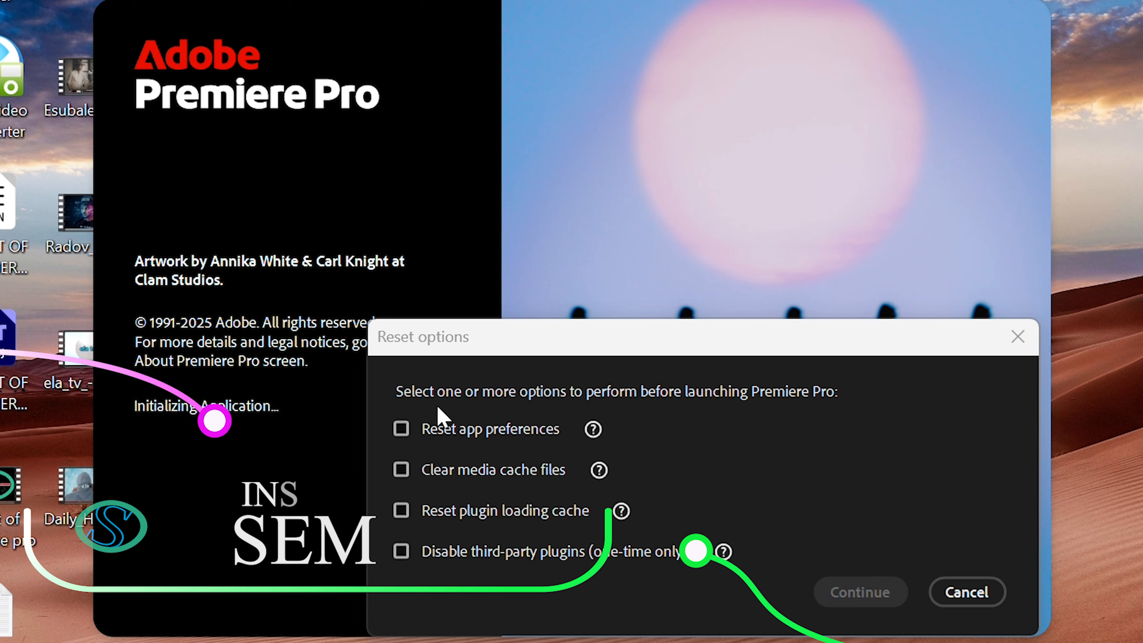
{"action": "left_click", "coordinate": [402, 470]}
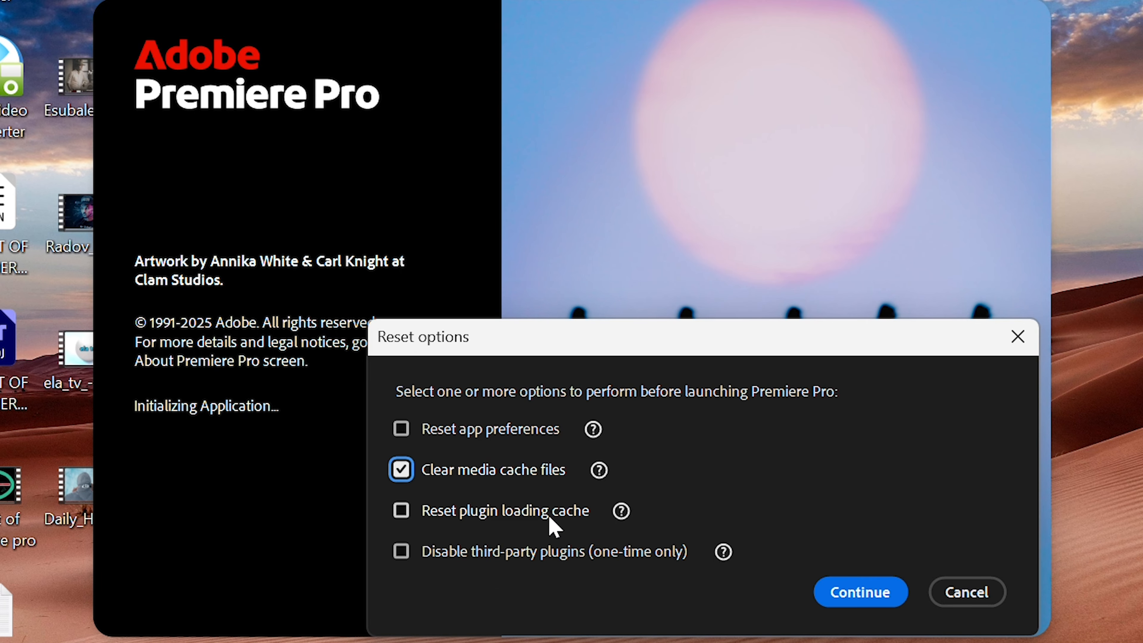
{"action": "left_click", "coordinate": [861, 593]}
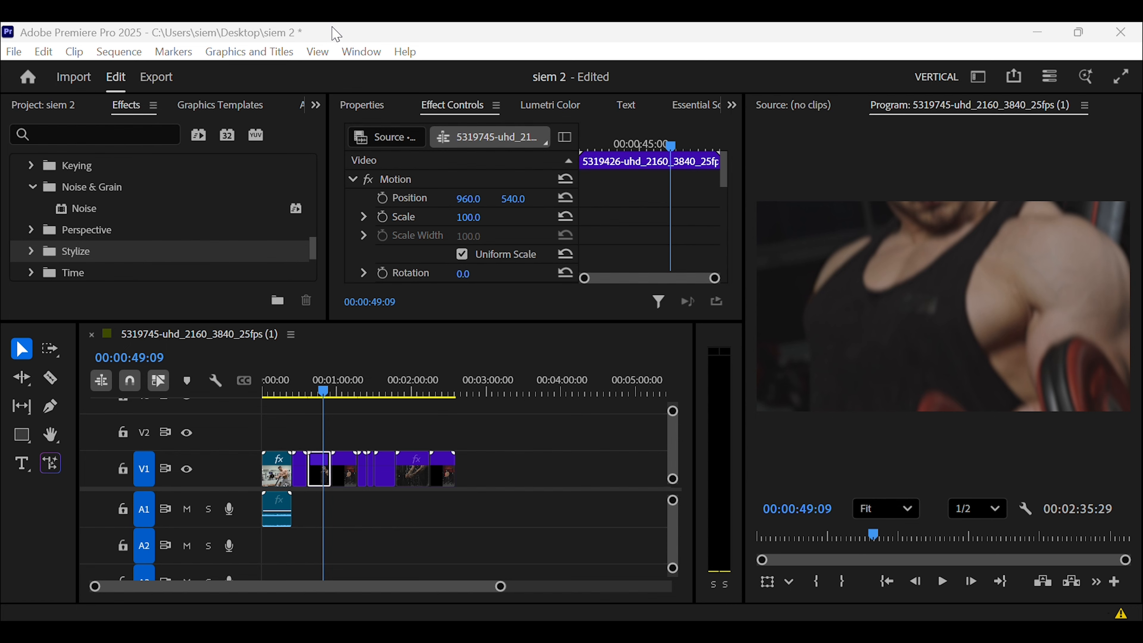
Step: Copy the first V1 clip's attributes, including Camera Blur and Noise but without Volume, onto the 5319426-uhd clip, and move the playhead back
{"action": "left_click", "coordinate": [277, 479]}
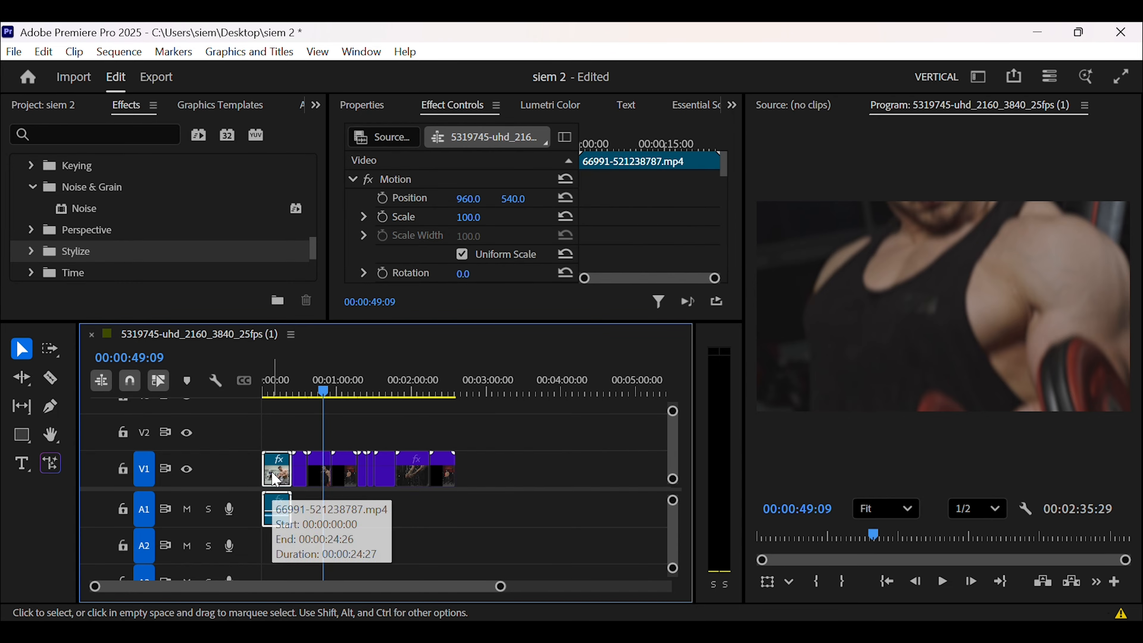
{"action": "right_click", "coordinate": [276, 479]}
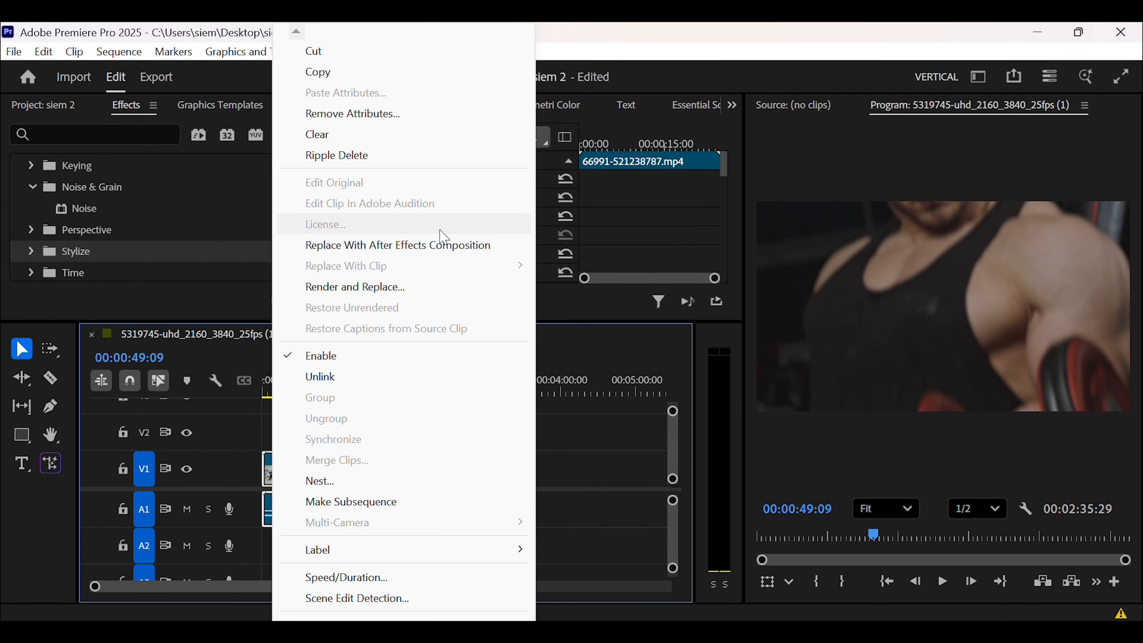
{"action": "left_click", "coordinate": [419, 72]}
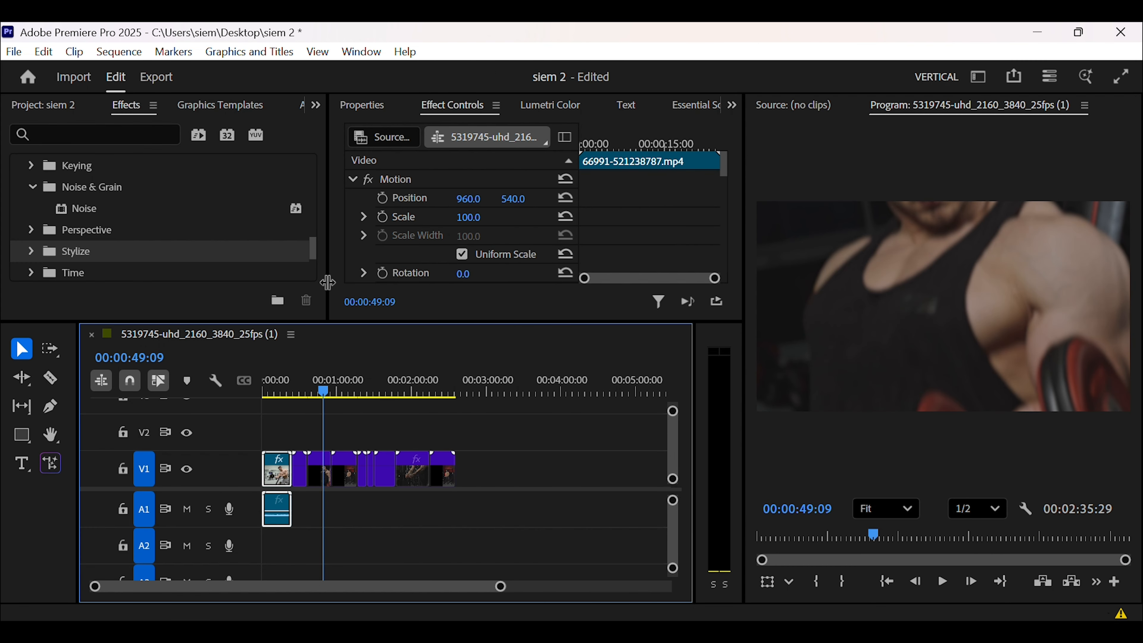
{"action": "left_click", "coordinate": [321, 480]}
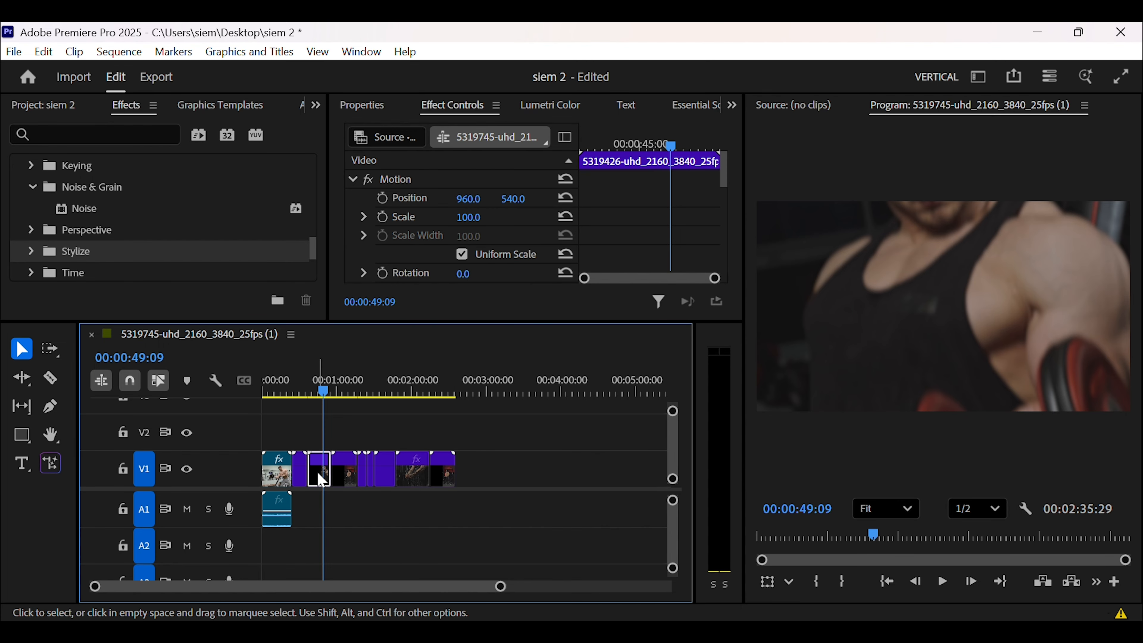
{"action": "right_click", "coordinate": [320, 480]}
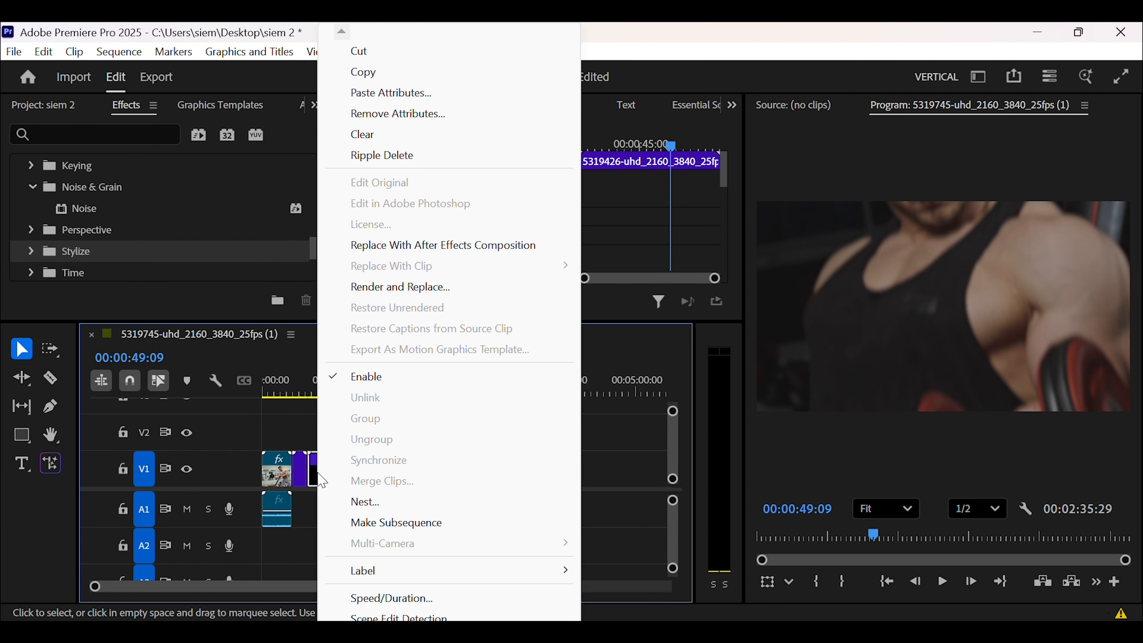
{"action": "left_click", "coordinate": [433, 100]}
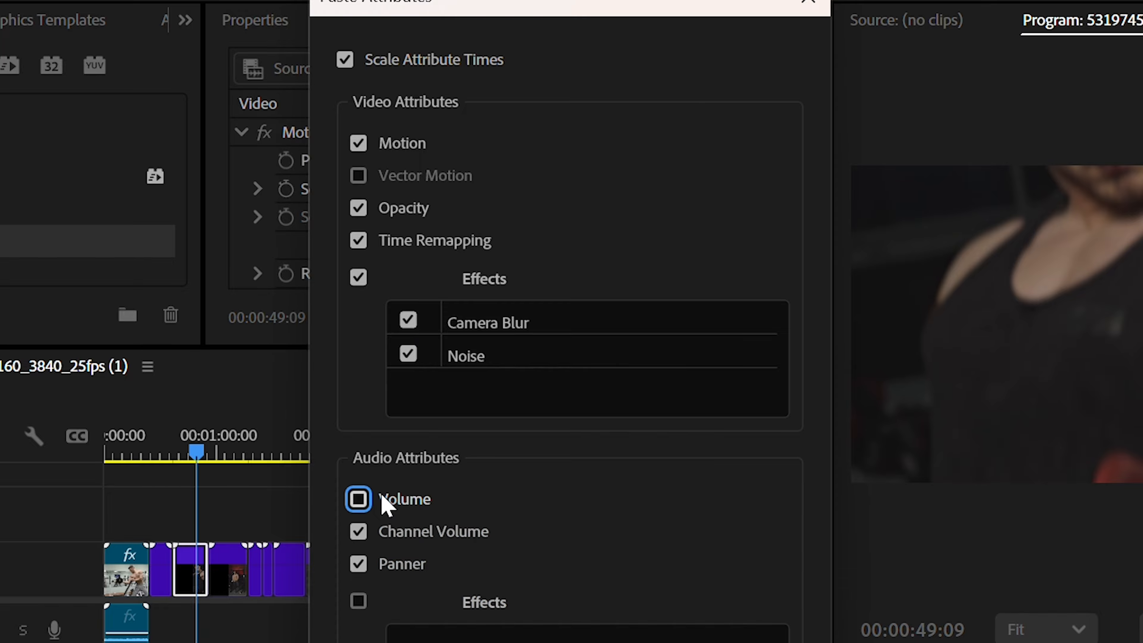
{"action": "key", "text": "Return"}
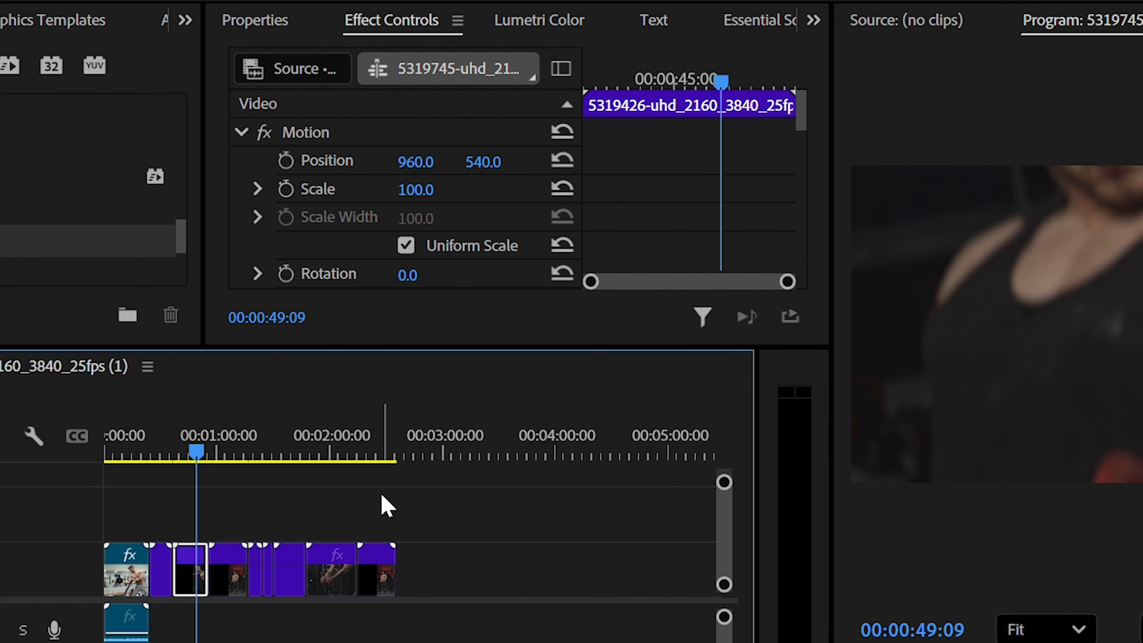
{"action": "left_click_drag", "start_coordinate": [196, 452], "coordinate": [128, 482]}
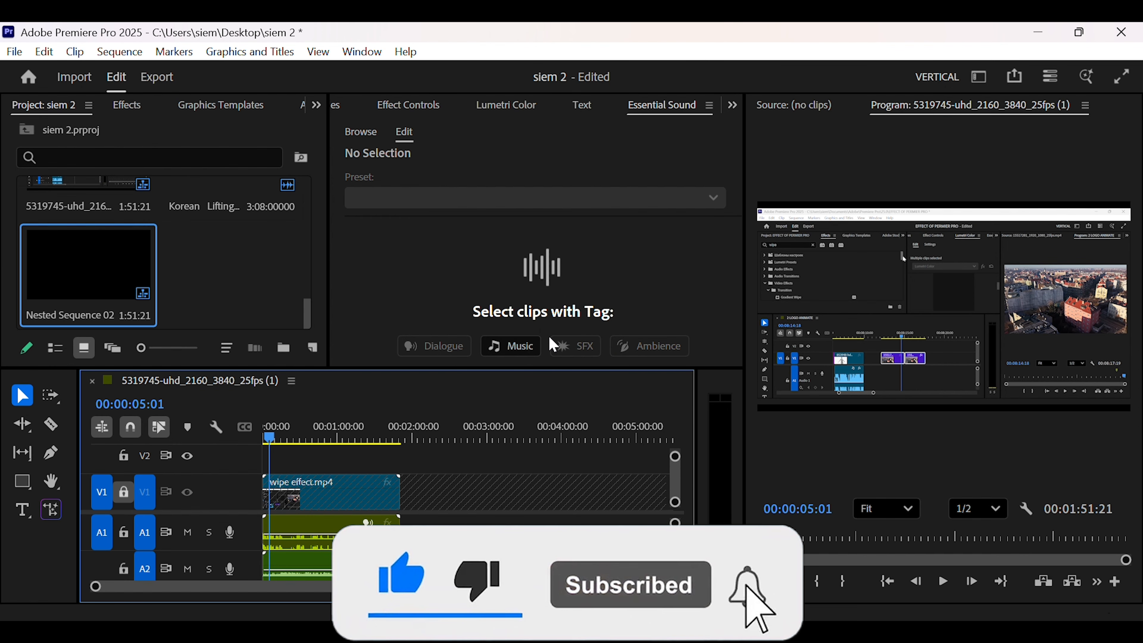
Step: Tag the Nested Sequence 02 voice clip on A1 as Dialogue in Essential Sound
{"action": "left_click", "coordinate": [323, 540]}
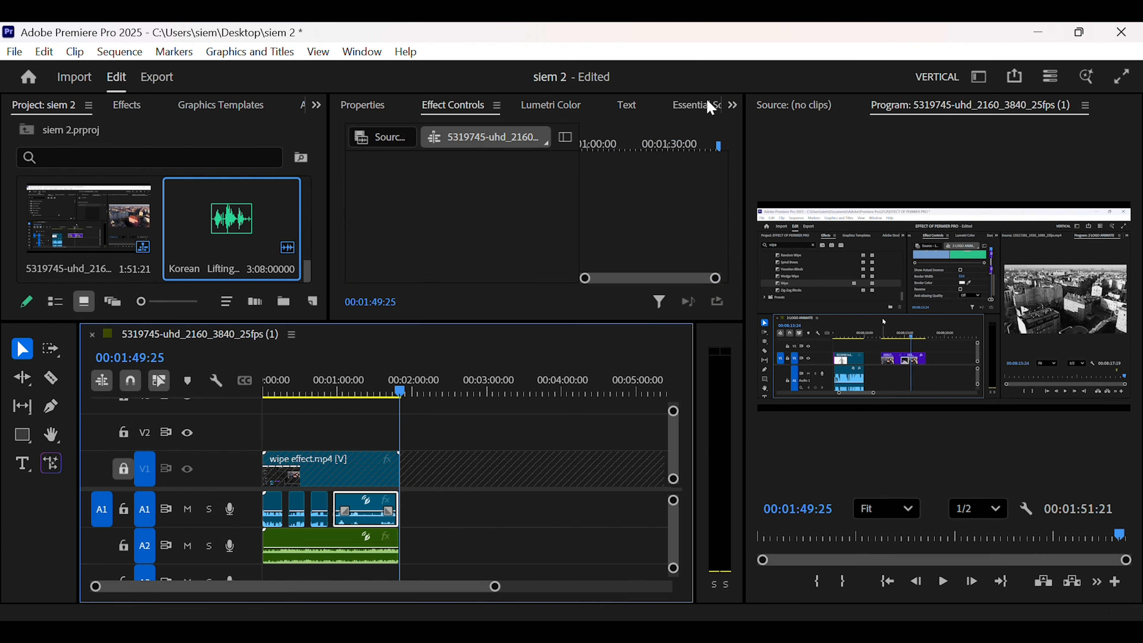
{"action": "left_click", "coordinate": [711, 107]}
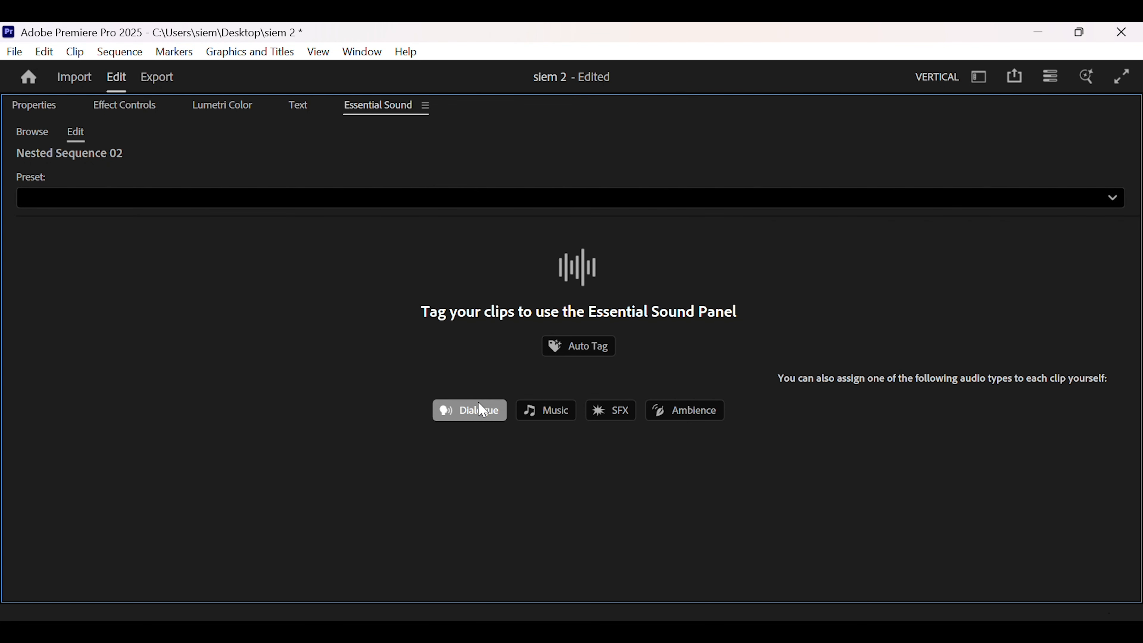
{"action": "left_click", "coordinate": [470, 410]}
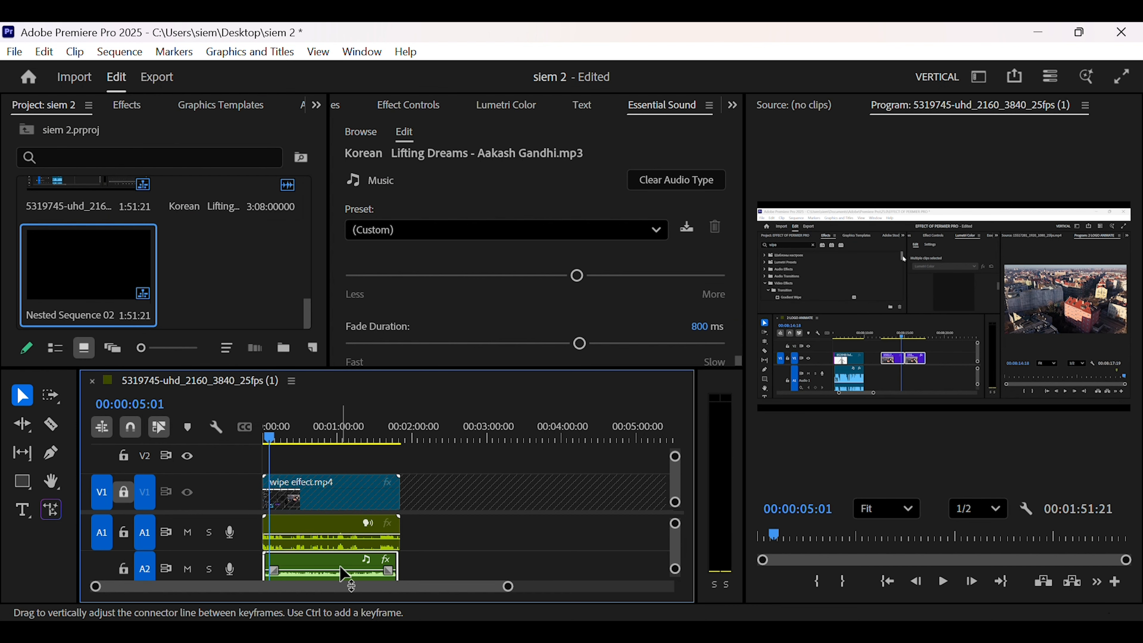
Step: Turn on Ducking against dialogue for the music clip on A2 and generate the volume keyframes
{"action": "mouse_move", "coordinate": [342, 571]}
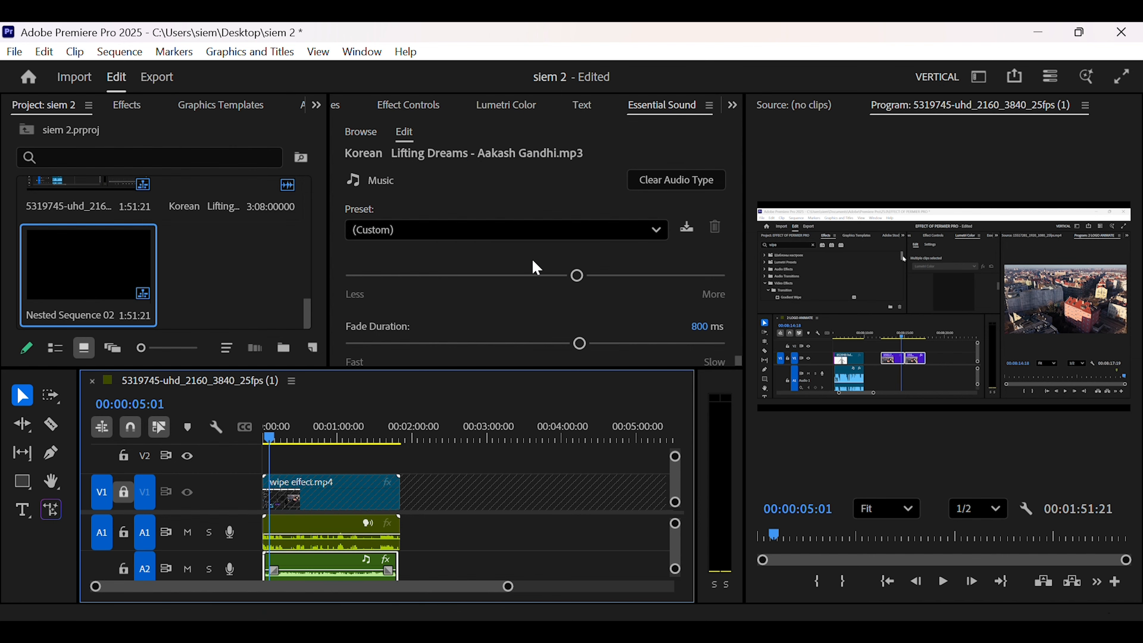
{"action": "left_click", "coordinate": [665, 185]}
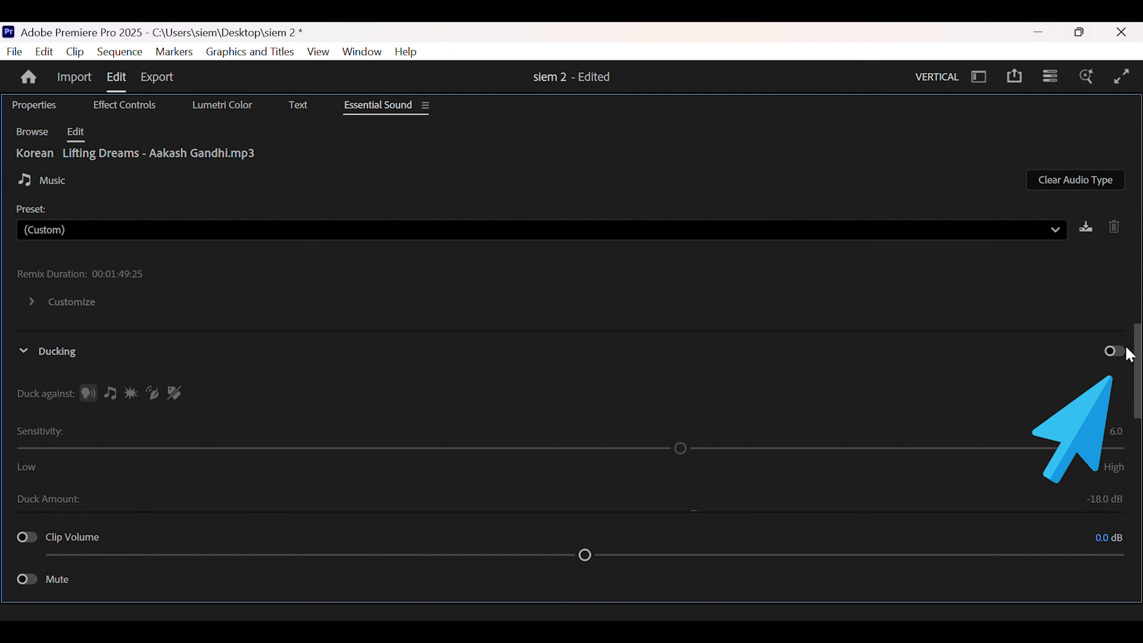
{"action": "left_click", "coordinate": [1115, 351]}
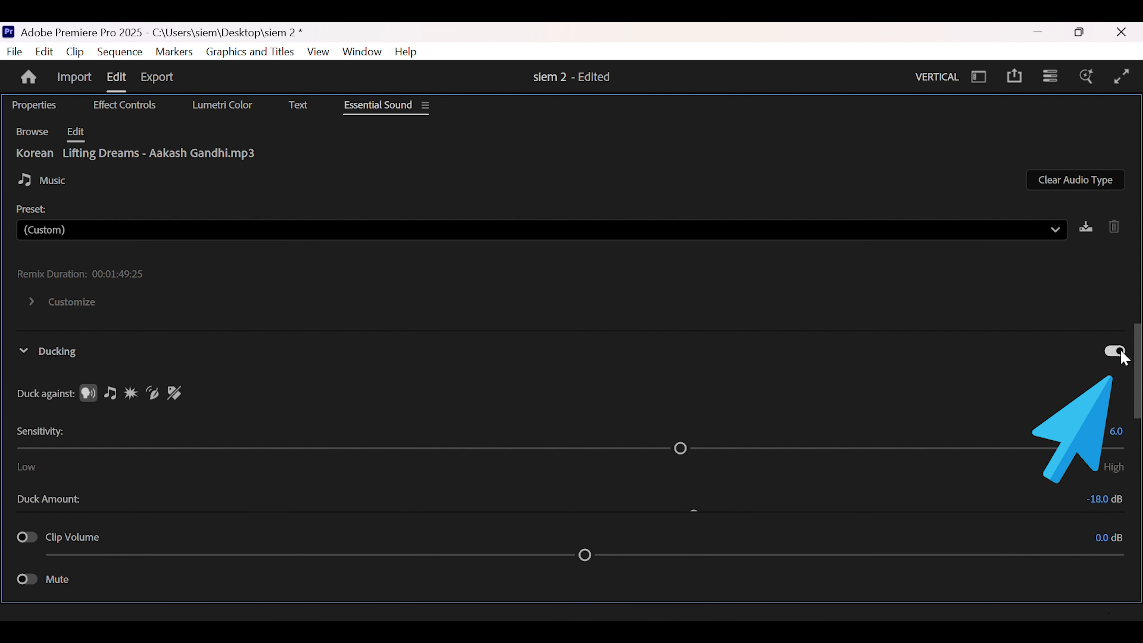
{"action": "scroll", "coordinate": [1123, 352], "scroll_direction": "down", "scroll_amount": 5}
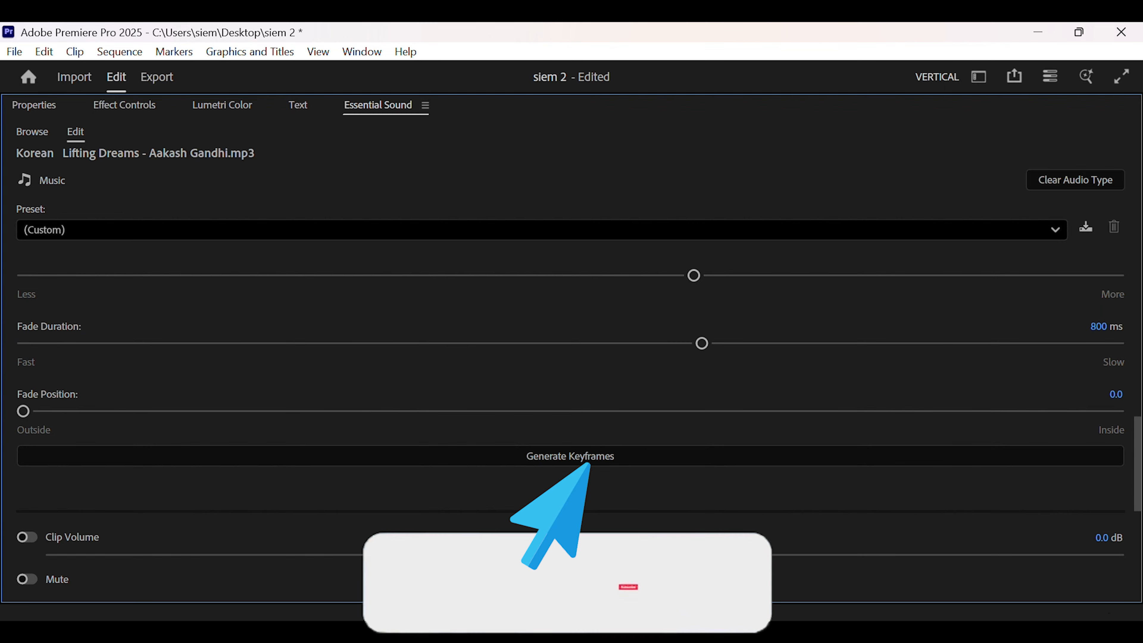
{"action": "left_click", "coordinate": [774, 455]}
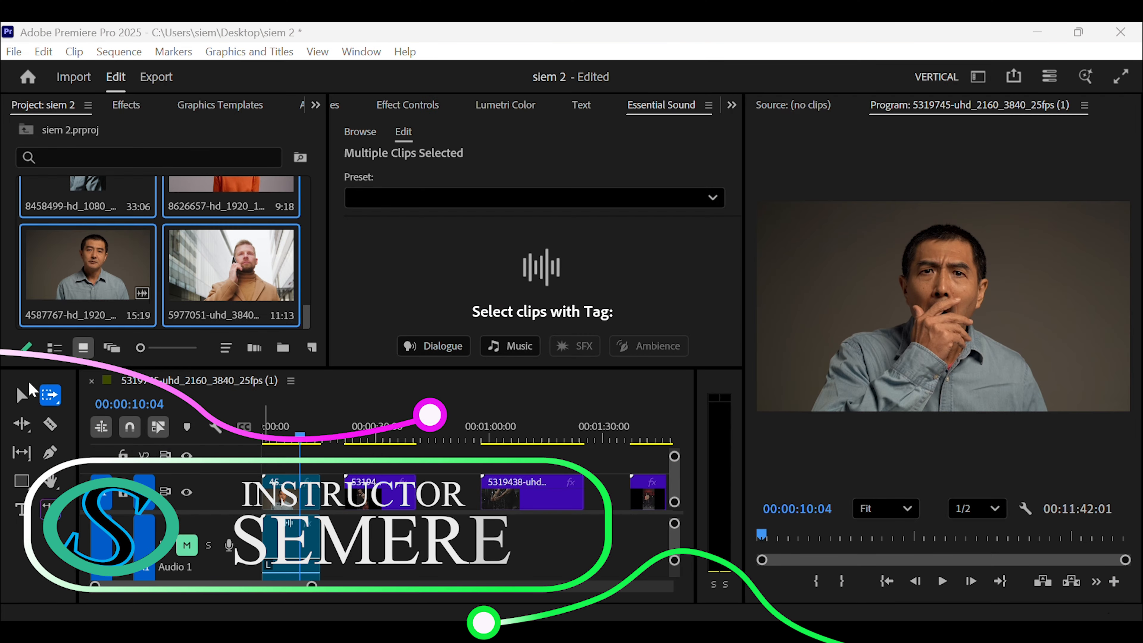
Step: Switch to the Selection tool and close all gaps between the selected clips in the sequence
{"action": "left_click", "coordinate": [21, 392]}
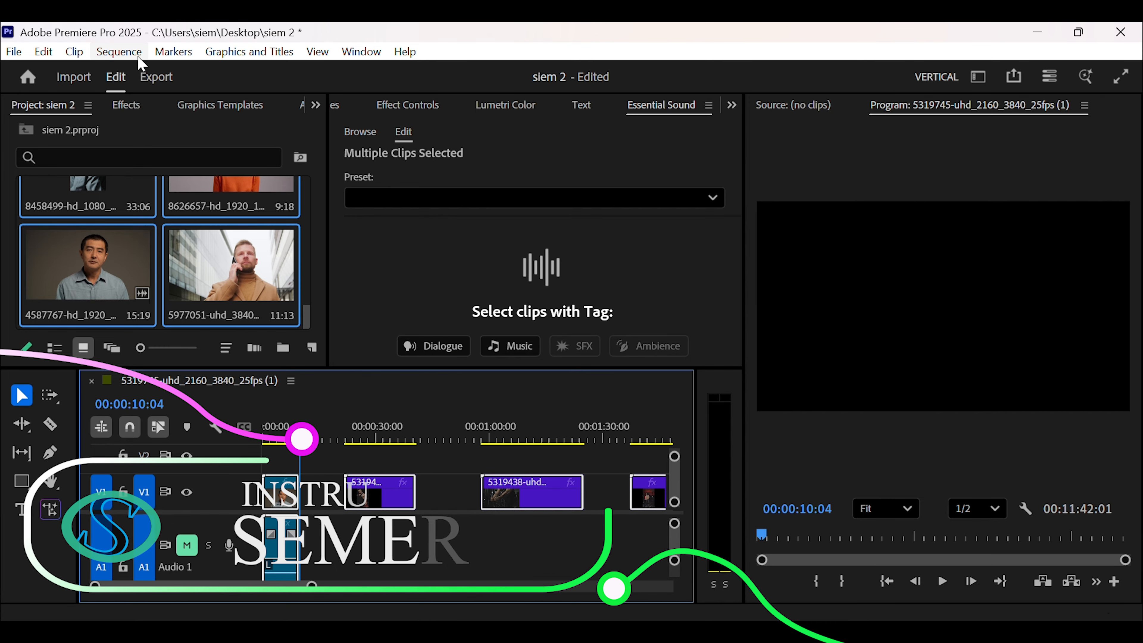
{"action": "left_click", "coordinate": [132, 55]}
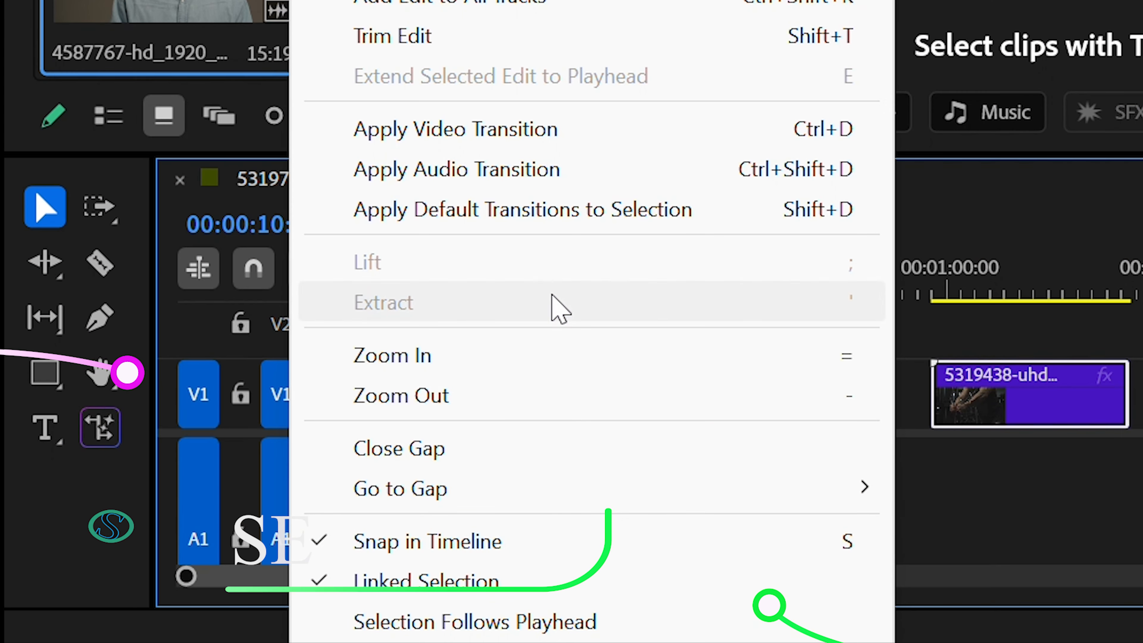
{"action": "left_click", "coordinate": [465, 450]}
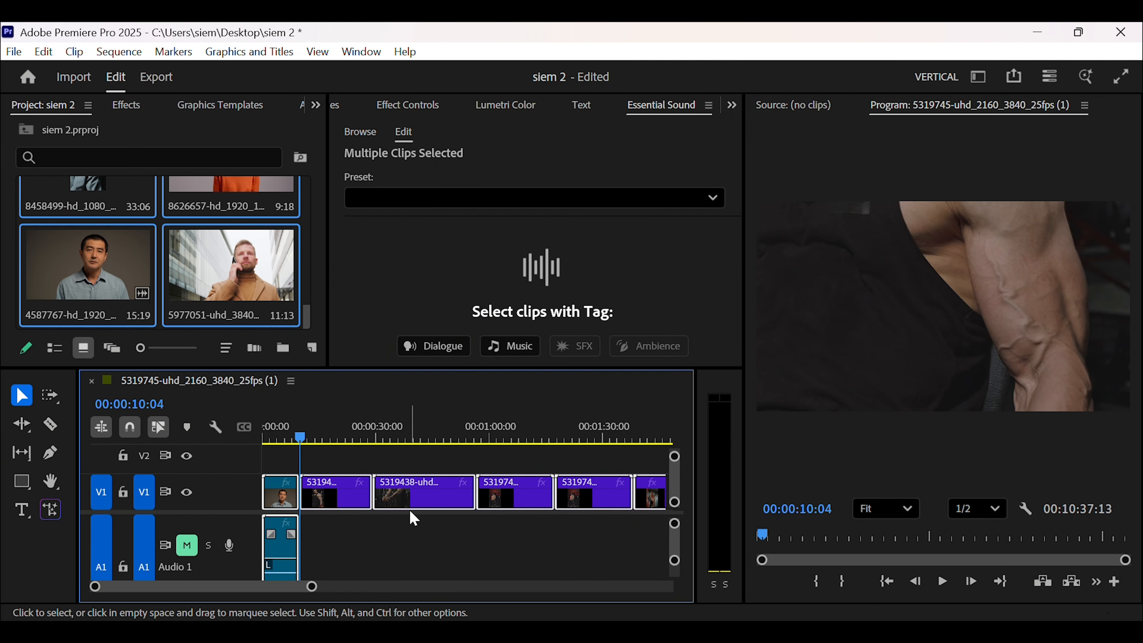
{"action": "key", "text": "grave"}
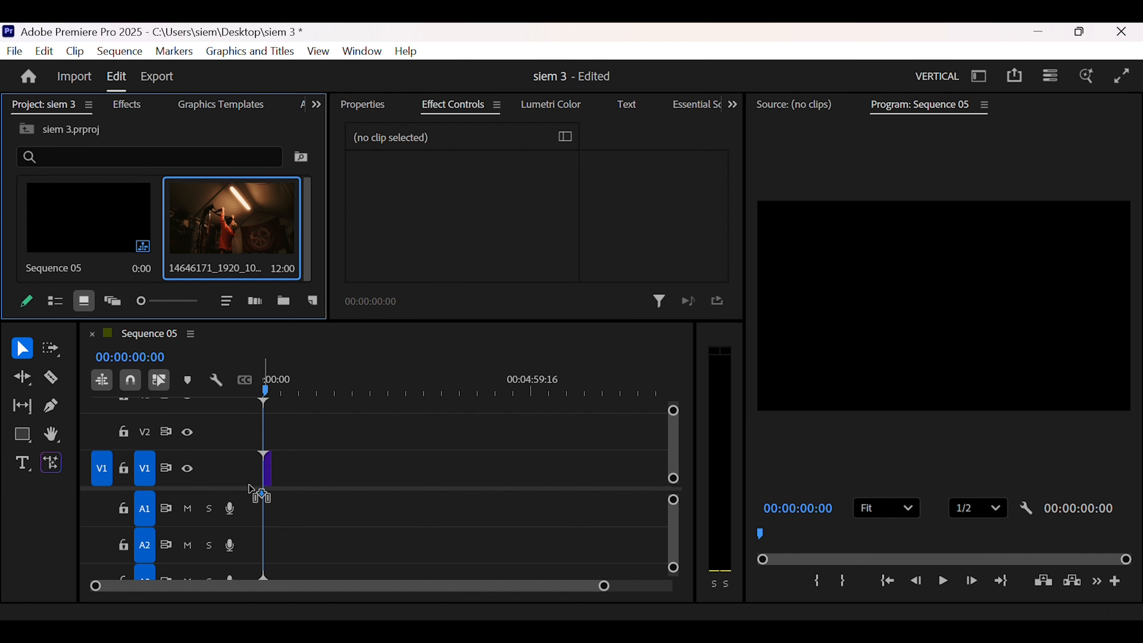
Step: Place the 14646171_1920 clip at the start of V1 in Sequence 05, keeping the existing sequence settings, and run Match Frame
{"action": "left_click_drag", "start_coordinate": [251, 488], "coordinate": [250, 489]}
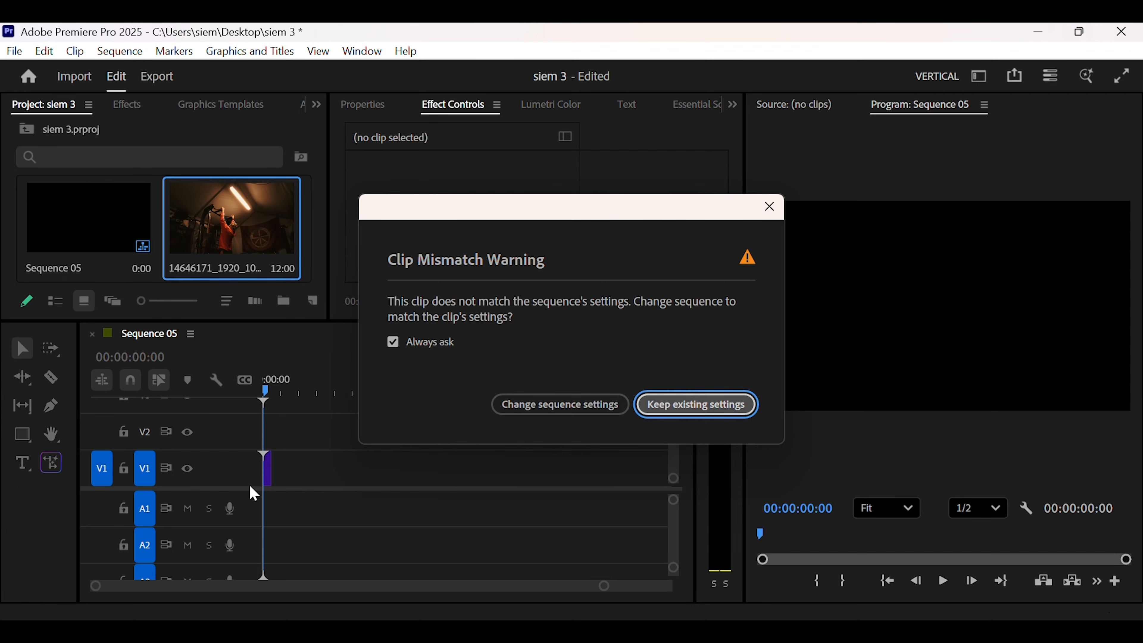
{"action": "key", "text": "Return"}
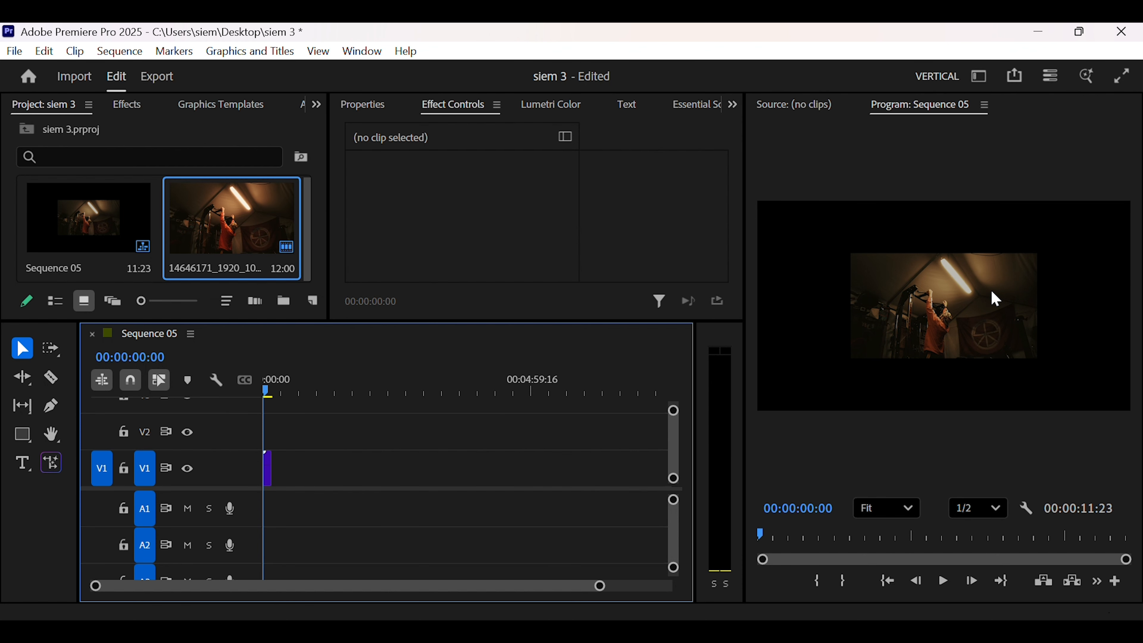
{"action": "left_click", "coordinate": [119, 51]}
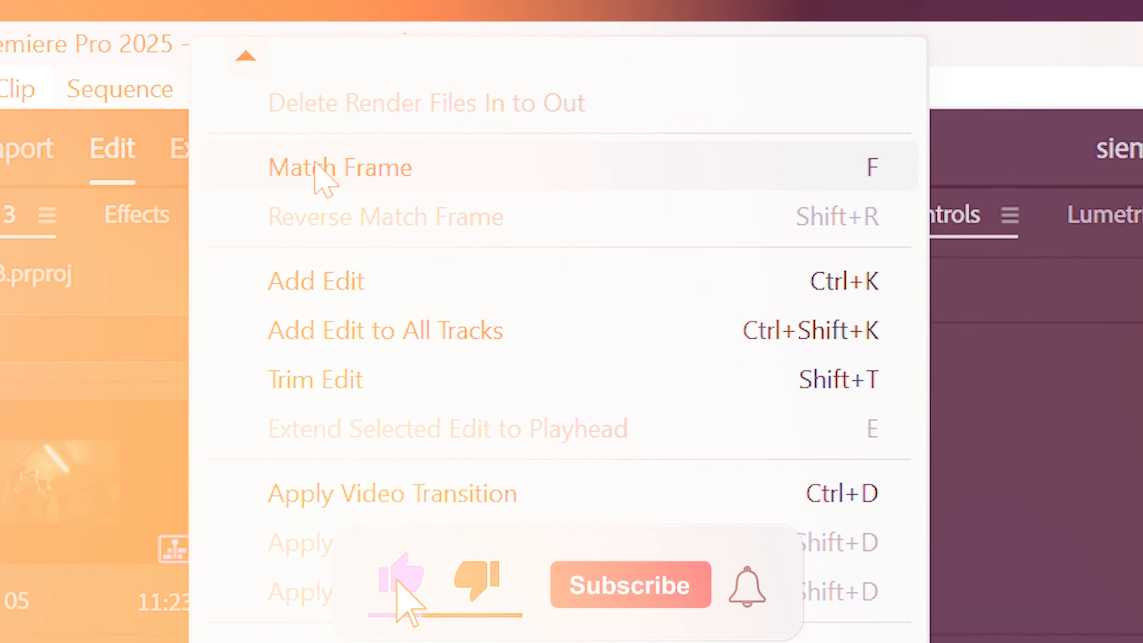
{"action": "left_click", "coordinate": [317, 168]}
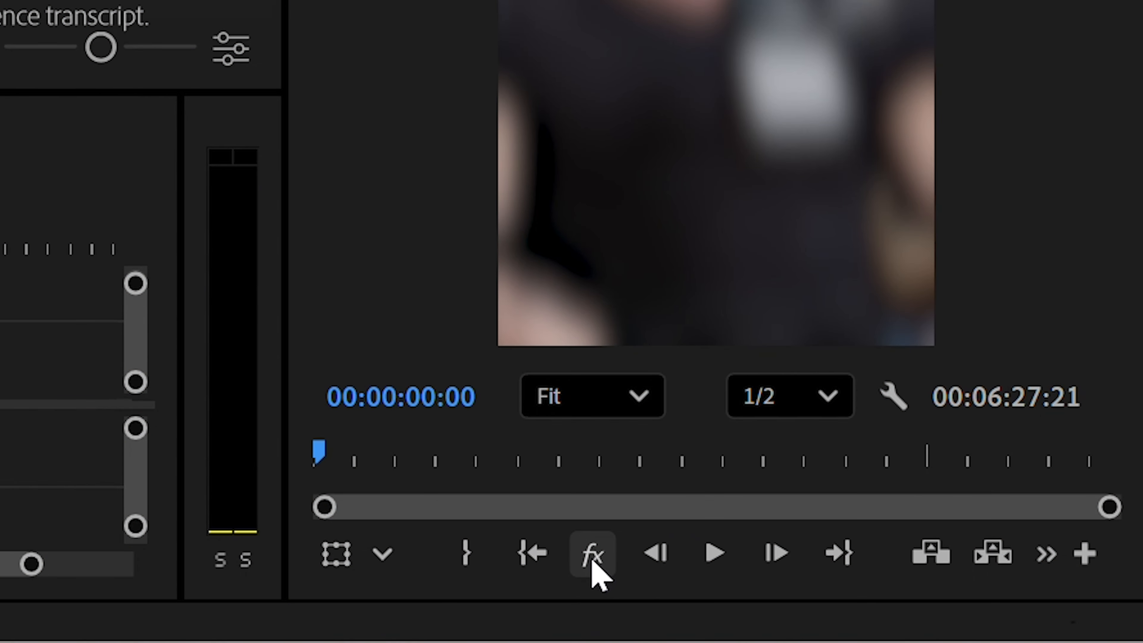
Step: Mute all effects globally in the Program monitor and turn them back on to compare the footage
{"action": "left_click", "coordinate": [593, 564]}
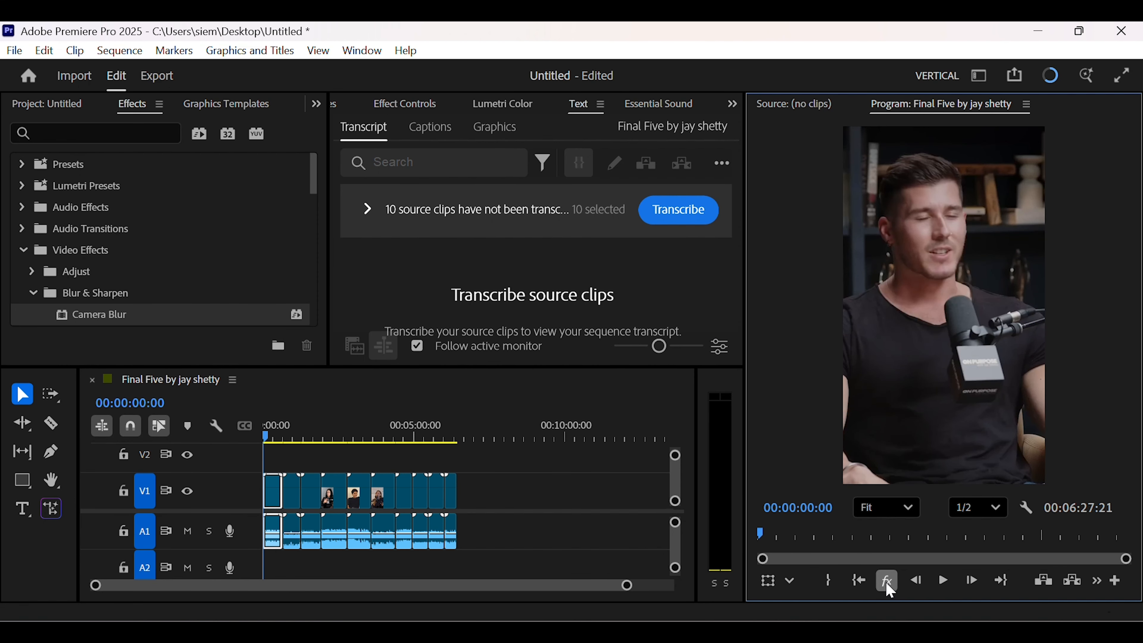
{"action": "left_click", "coordinate": [888, 586]}
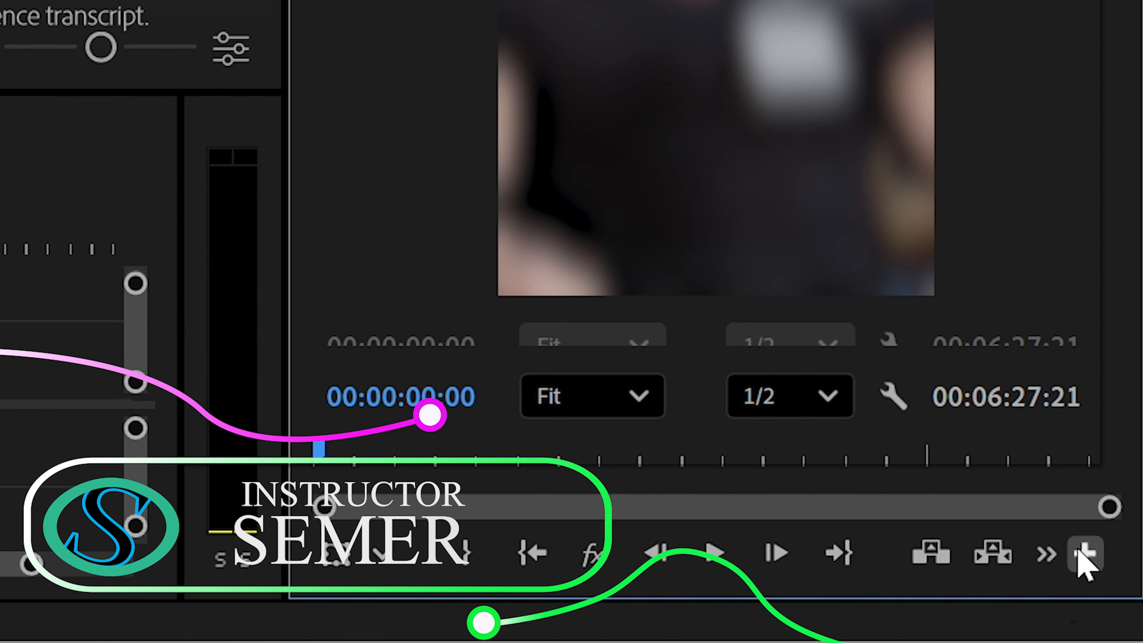
Step: Customize the Program monitor's controls by adding Global FX Mute from the Button Editor
{"action": "left_click", "coordinate": [1083, 556]}
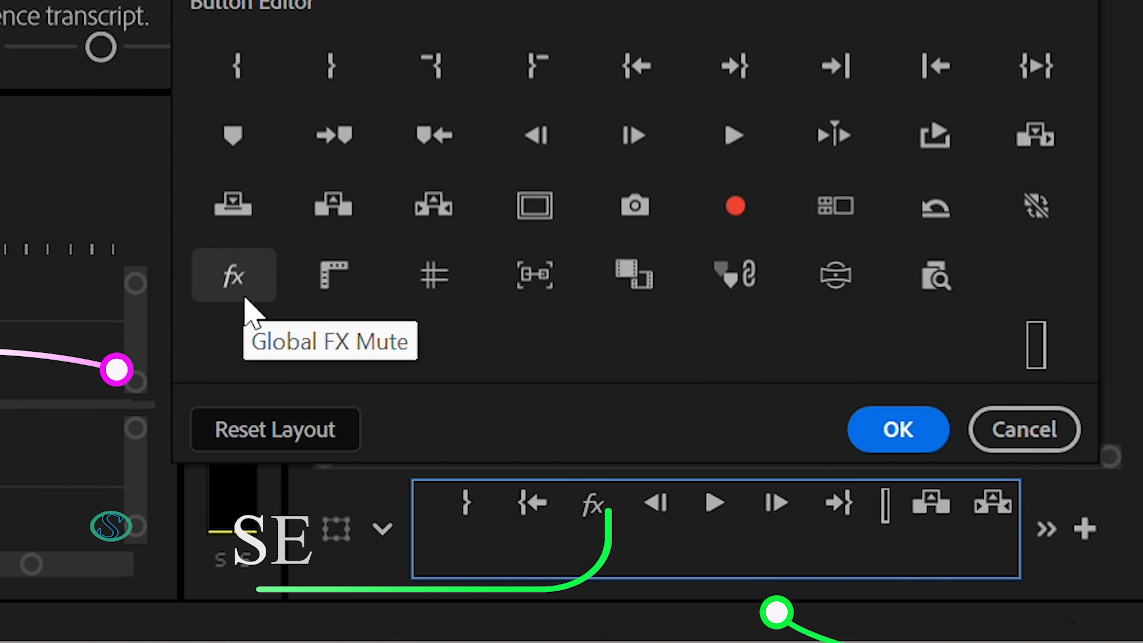
{"action": "left_click_drag", "start_coordinate": [246, 300], "coordinate": [253, 297]}
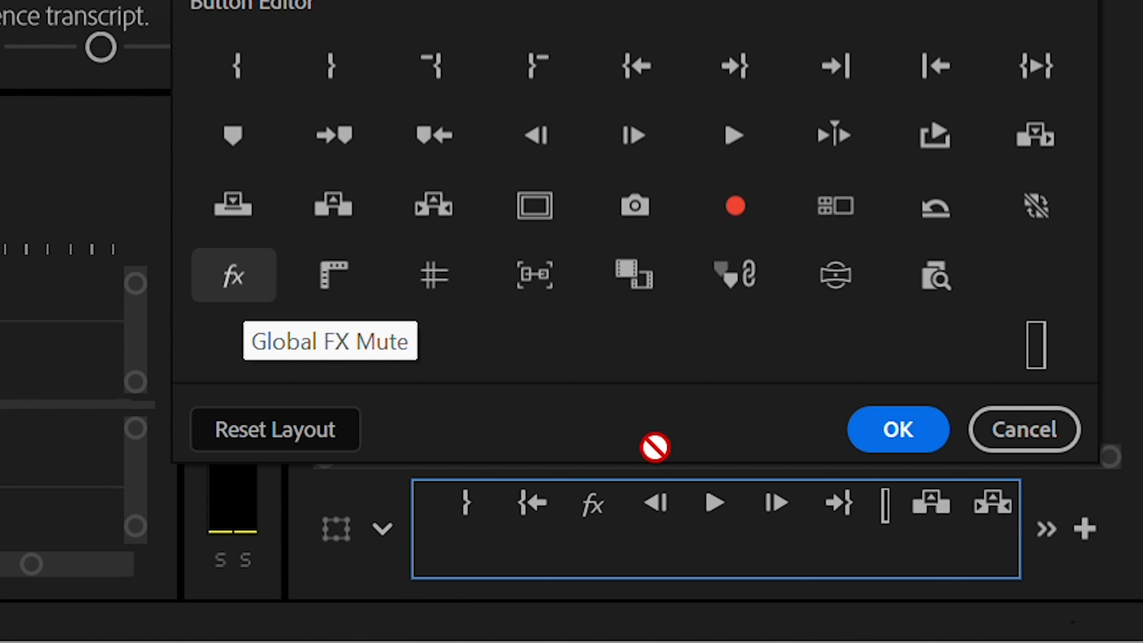
{"action": "left_click_drag", "start_coordinate": [689, 499], "coordinate": [630, 542]}
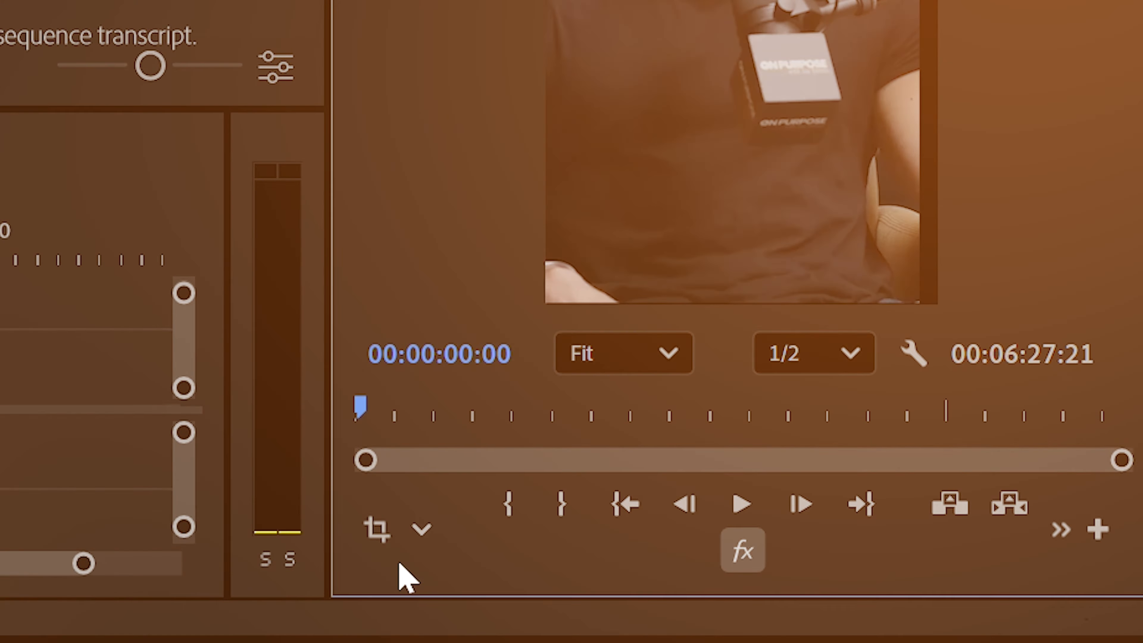
Step: Crop the left side of the selected clip directly in the Program monitor, cutting in to the man's face
{"action": "left_click", "coordinate": [395, 542]}
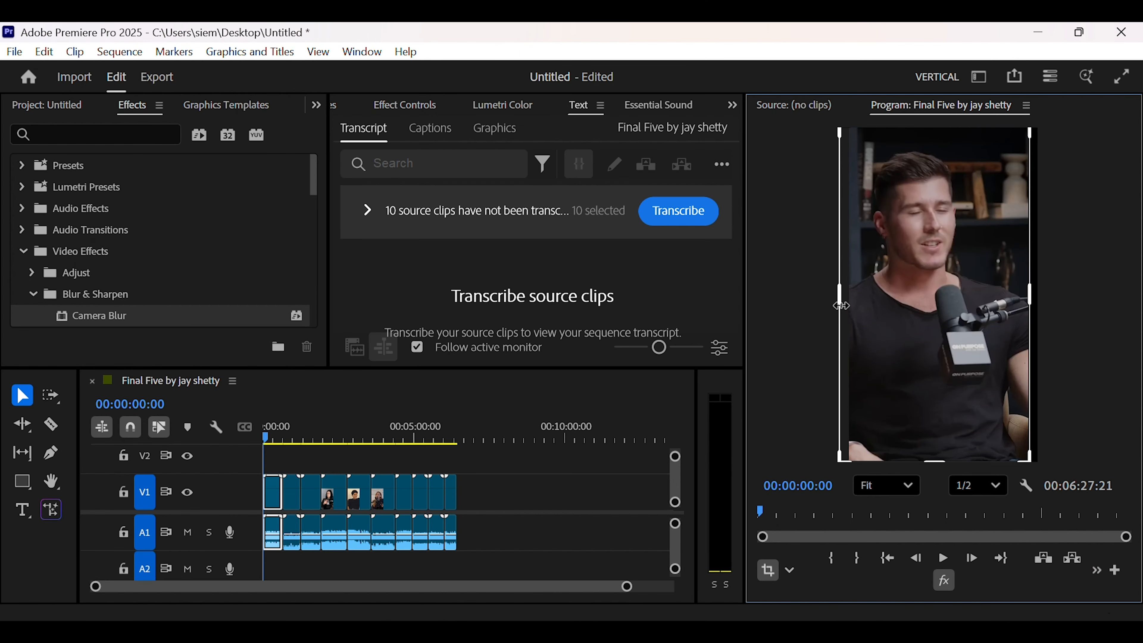
{"action": "left_click_drag", "start_coordinate": [841, 307], "coordinate": [892, 300]}
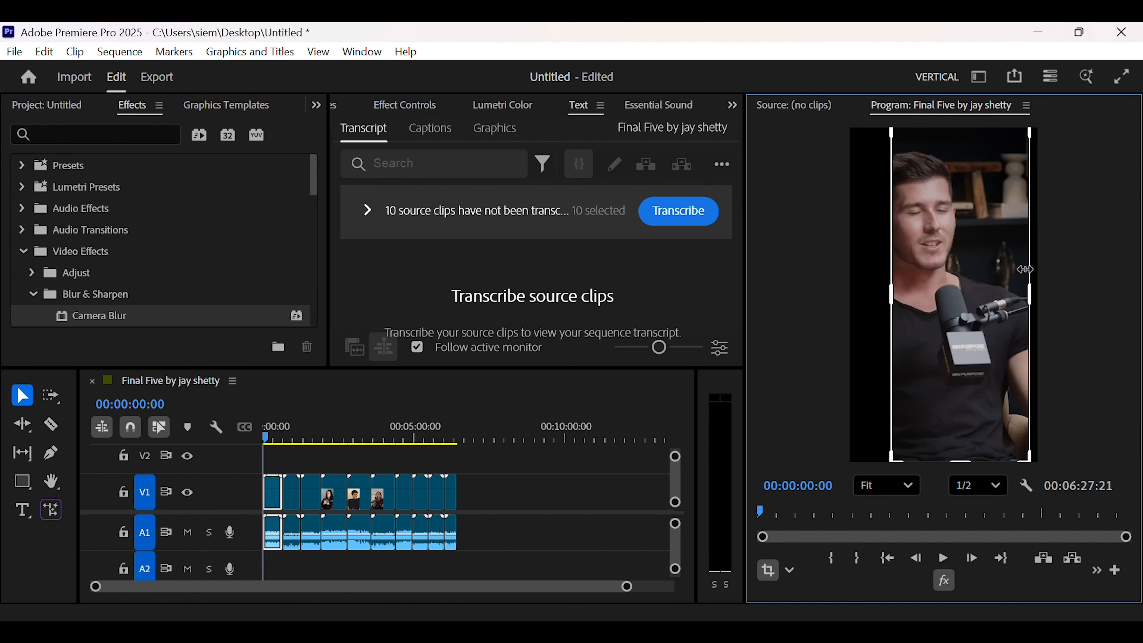
Step: Crop the right side of the selected clip in the Program monitor, and scale the clip up with direct Transform handles
{"action": "left_click_drag", "start_coordinate": [1031, 291], "coordinate": [1004, 305]}
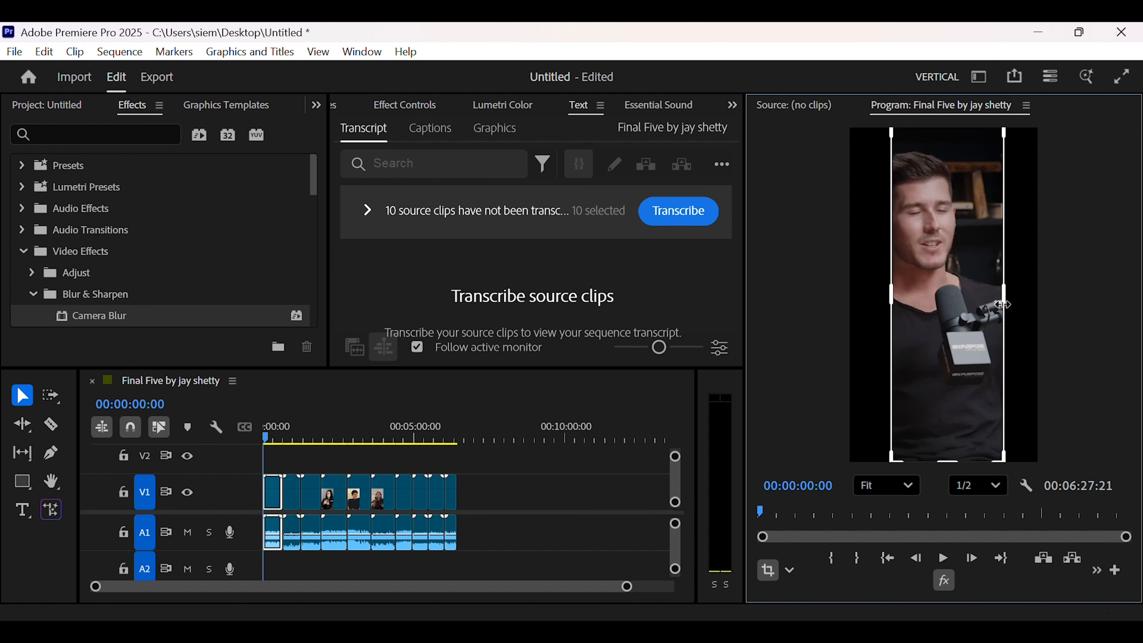
{"action": "left_click", "coordinate": [790, 569]}
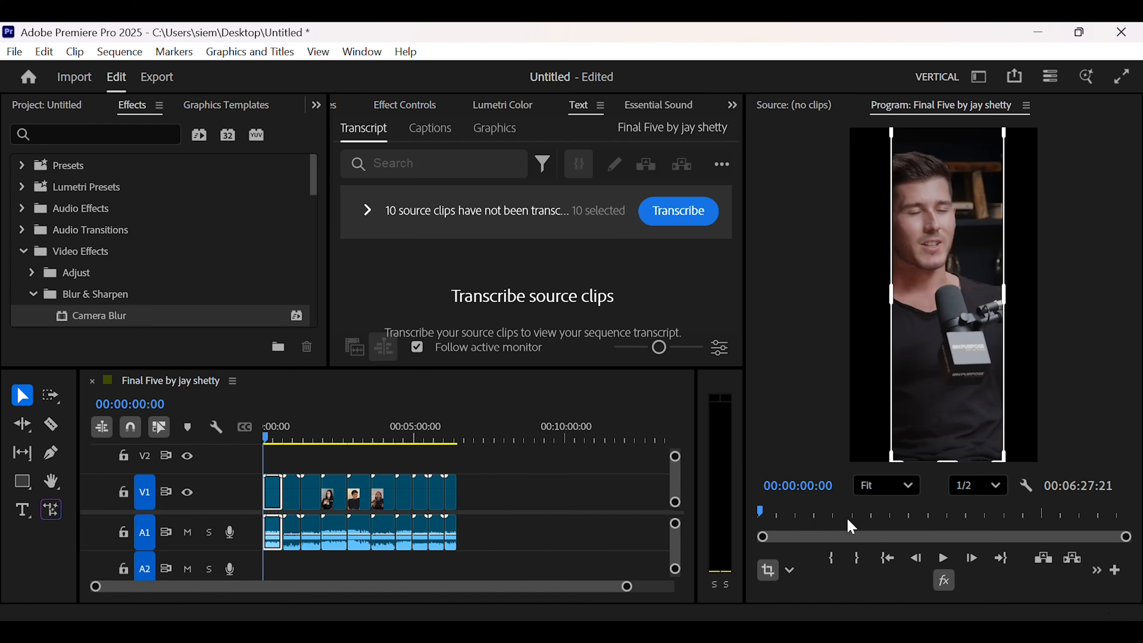
{"action": "left_click", "coordinate": [535, 426]}
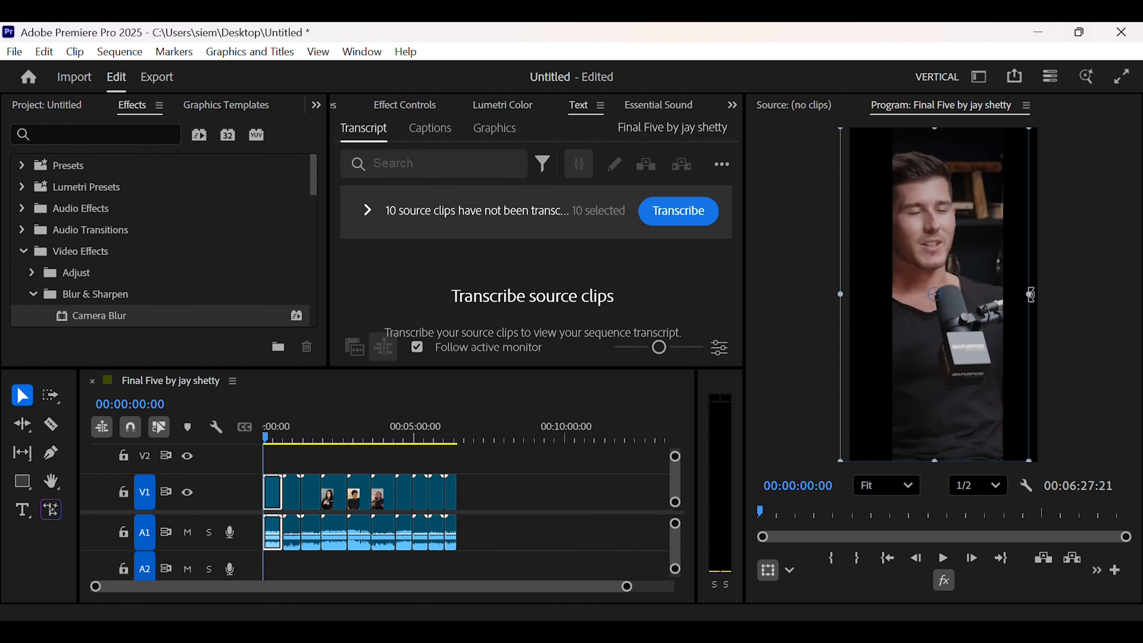
{"action": "left_click_drag", "start_coordinate": [1028, 294], "coordinate": [1097, 295]}
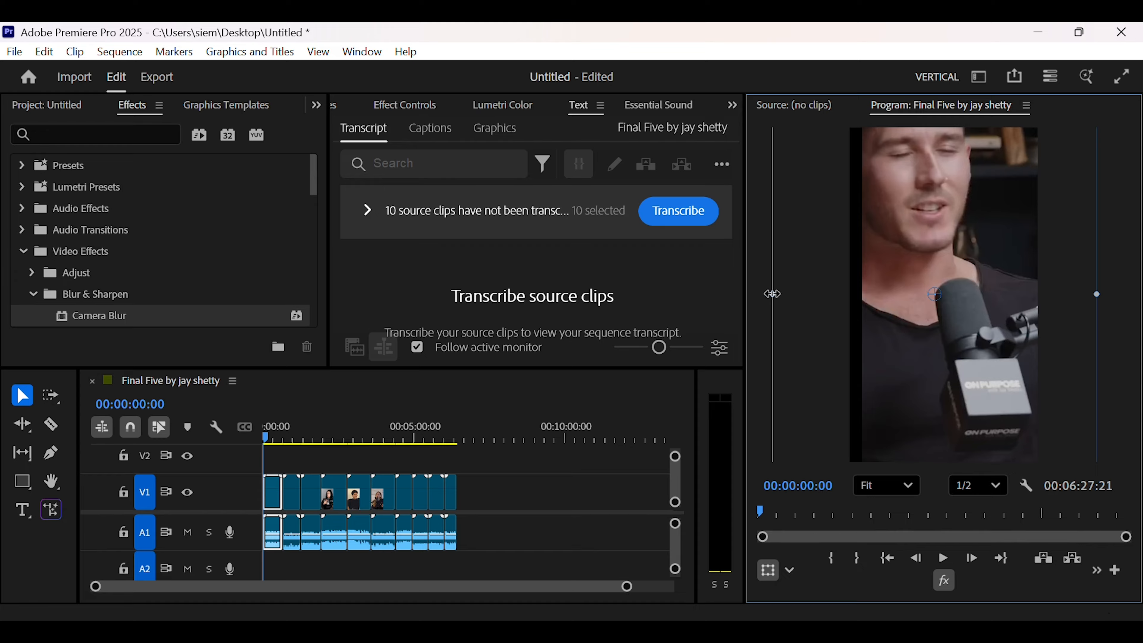
{"action": "left_click_drag", "start_coordinate": [773, 294], "coordinate": [758, 295]}
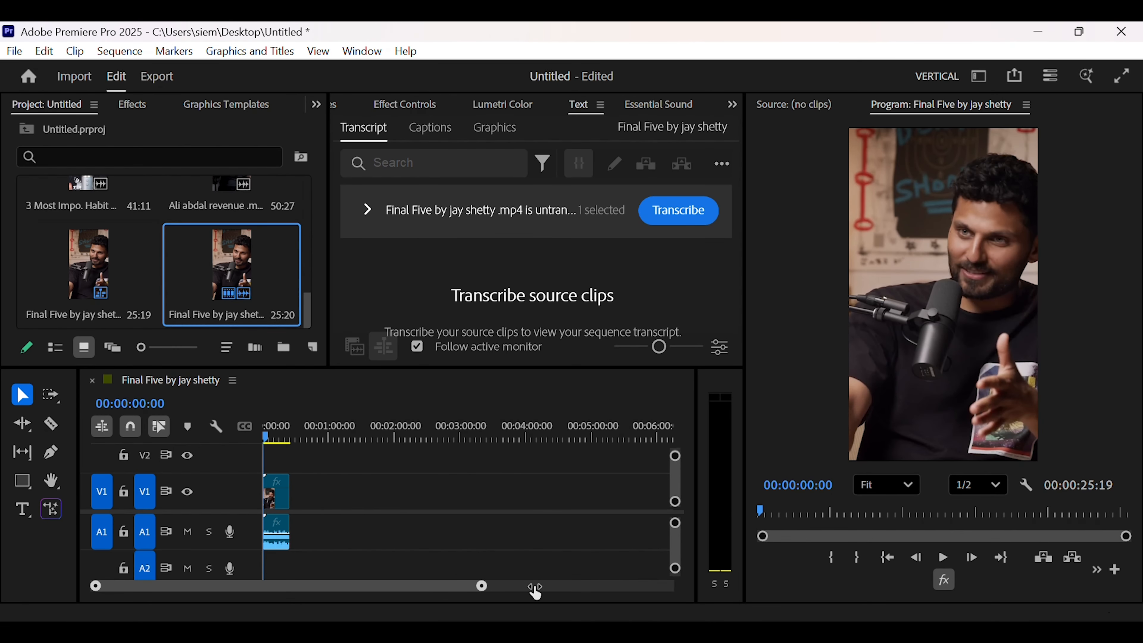
Step: Run Scene Edit Detection on the Final Five by jay shetty clip, applying a cut at each detected cut point
{"action": "left_click_drag", "start_coordinate": [535, 587], "coordinate": [454, 588]}
{"action": "left_click", "coordinate": [293, 487]}
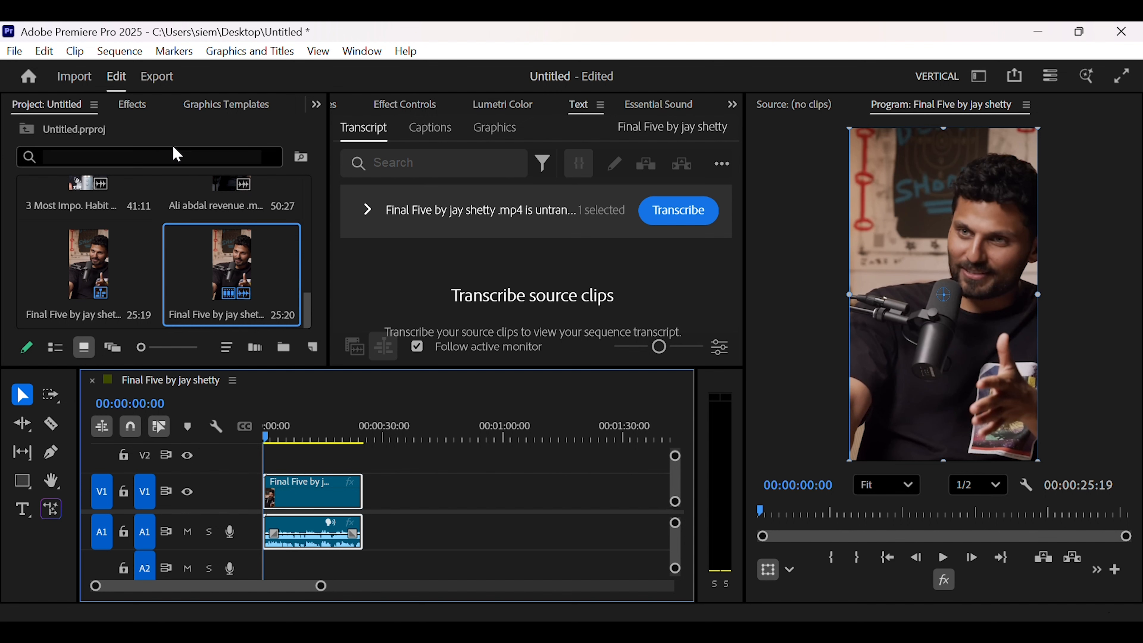
{"action": "left_click", "coordinate": [76, 51]}
{"action": "mouse_move", "coordinate": [188, 180]}
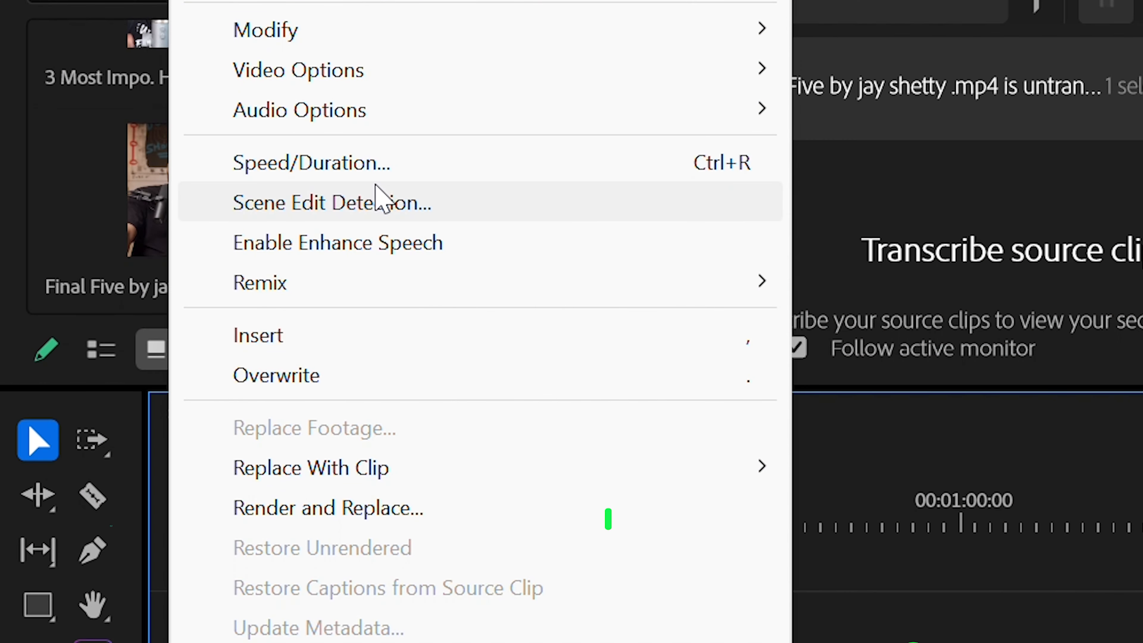
{"action": "left_click", "coordinate": [378, 201]}
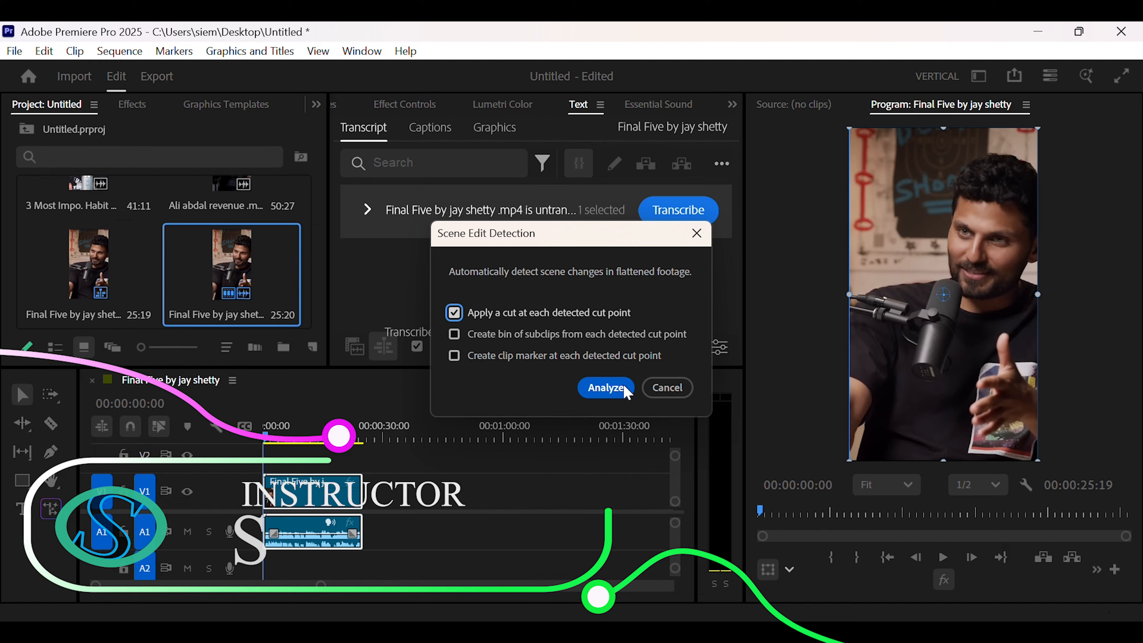
{"action": "left_click", "coordinate": [616, 388]}
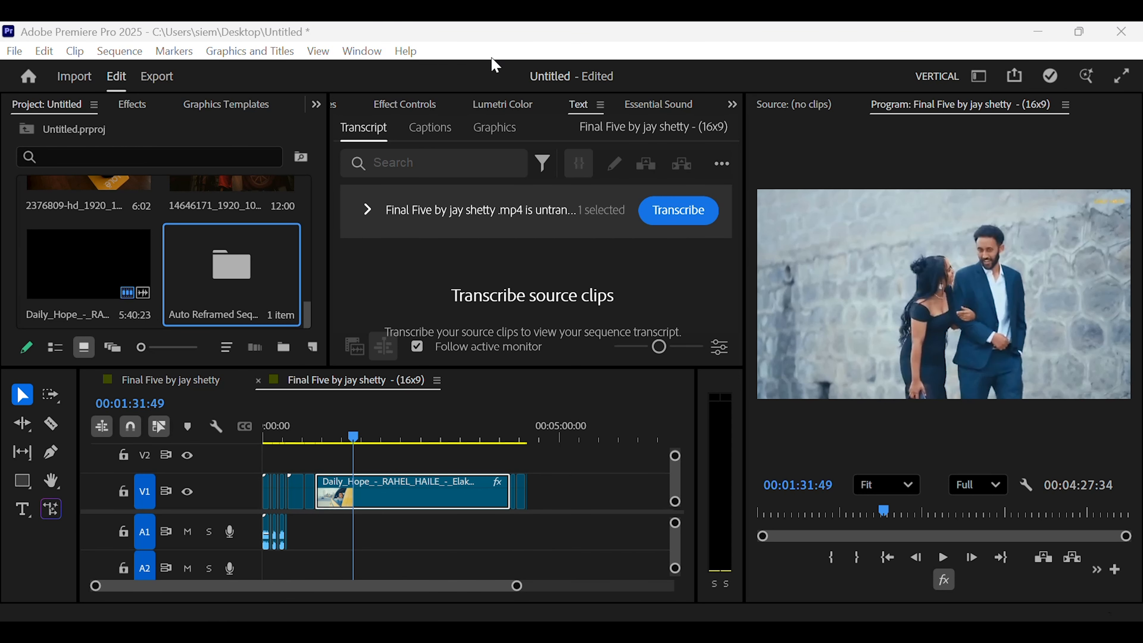
Step: Split the long Daily_Hope clip on V1 at 00:01:59:15, 00:02:20:02, 00:02:47:08 and 00:03:09:43
{"action": "left_click_drag", "start_coordinate": [357, 441], "coordinate": [381, 439]}
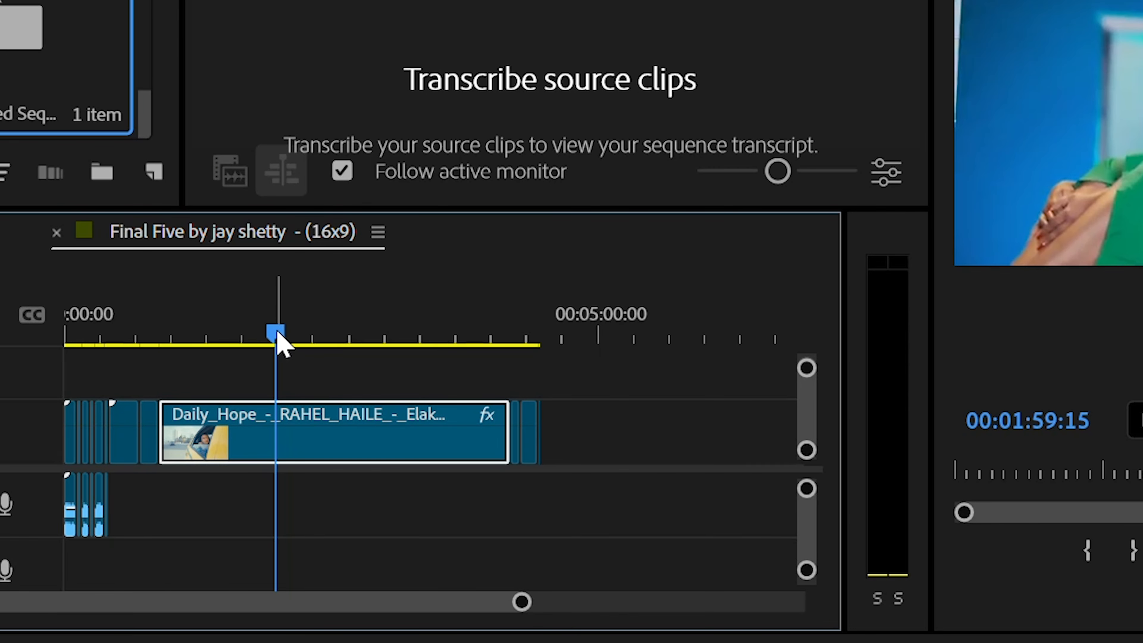
{"action": "key", "text": "ctrl+k"}
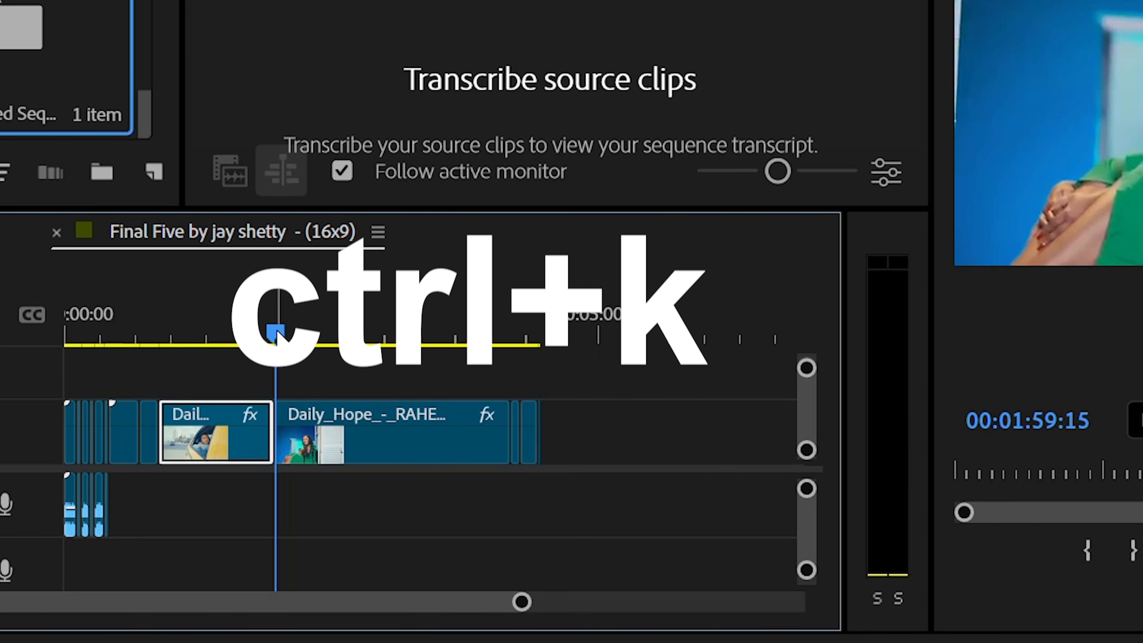
{"action": "left_click_drag", "start_coordinate": [276, 333], "coordinate": [315, 338]}
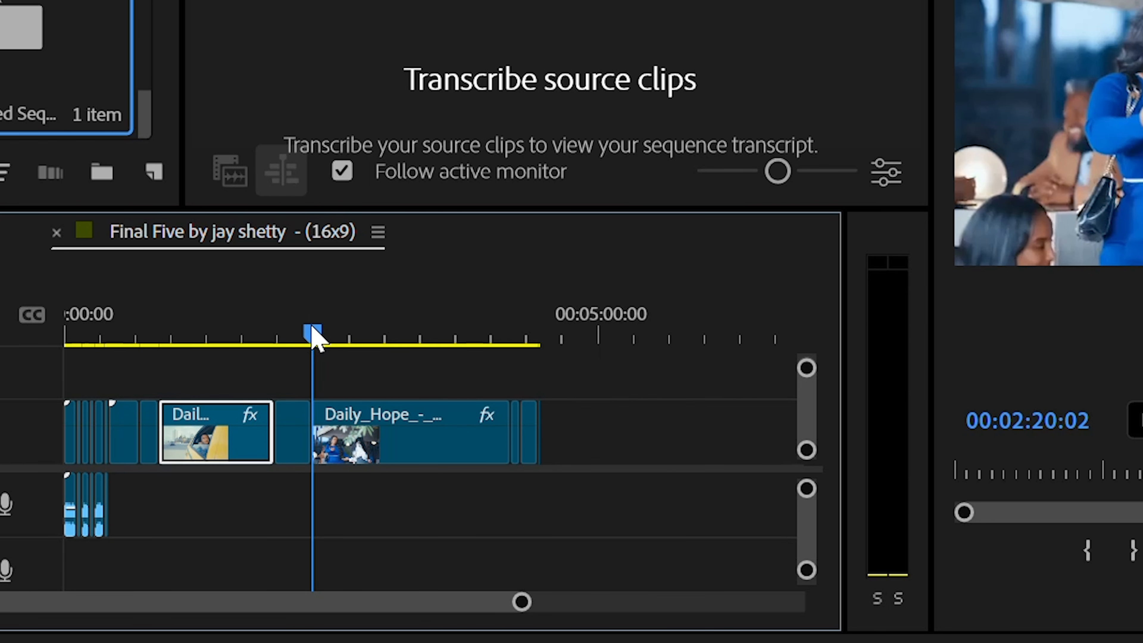
{"action": "left_click_drag", "start_coordinate": [315, 337], "coordinate": [360, 339]}
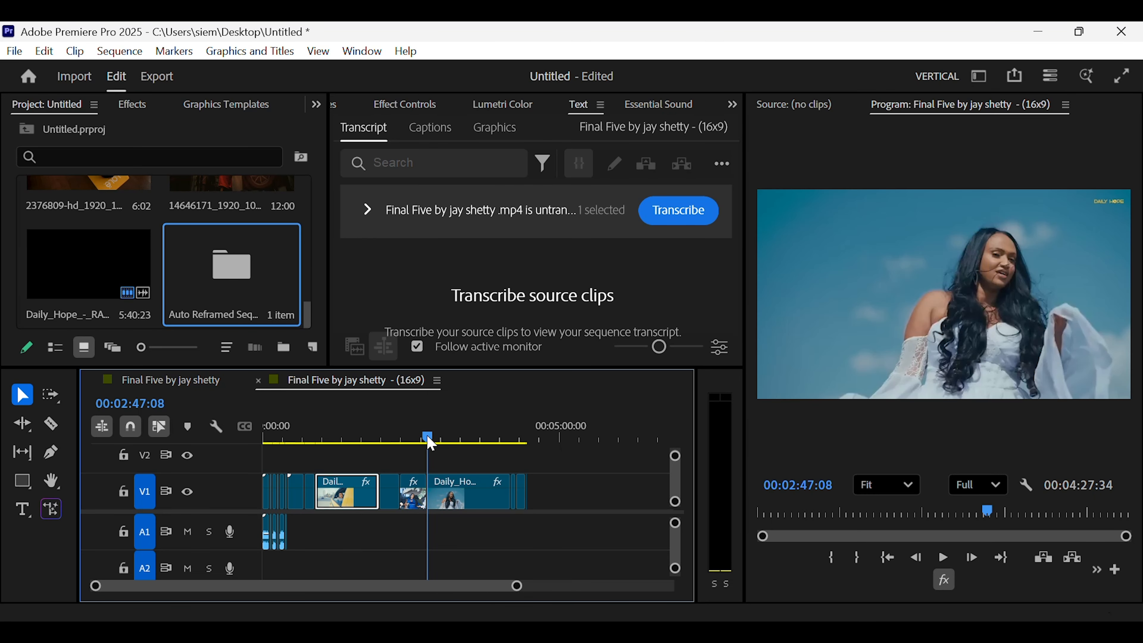
{"action": "left_click_drag", "start_coordinate": [431, 444], "coordinate": [451, 441]}
{"action": "key", "text": "ctrl+k"}
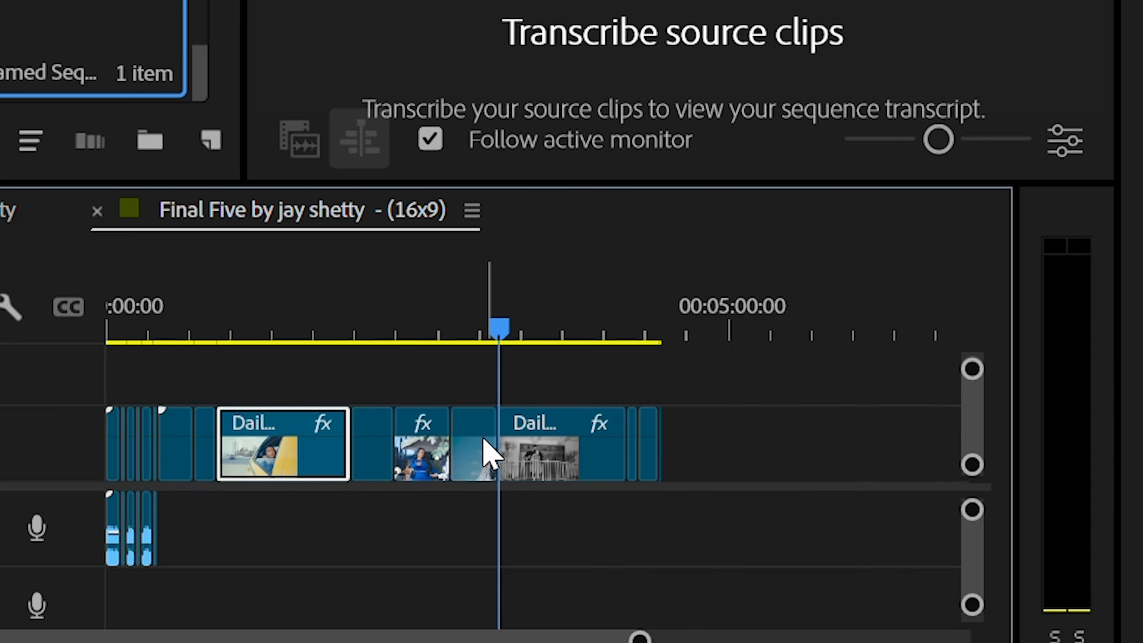
Step: Show Effect Controls and ripple delete the short Daily_Hope clip starting at 00:02:20:02 on V1
{"action": "left_click", "coordinate": [445, 495]}
{"action": "left_click", "coordinate": [436, 446]}
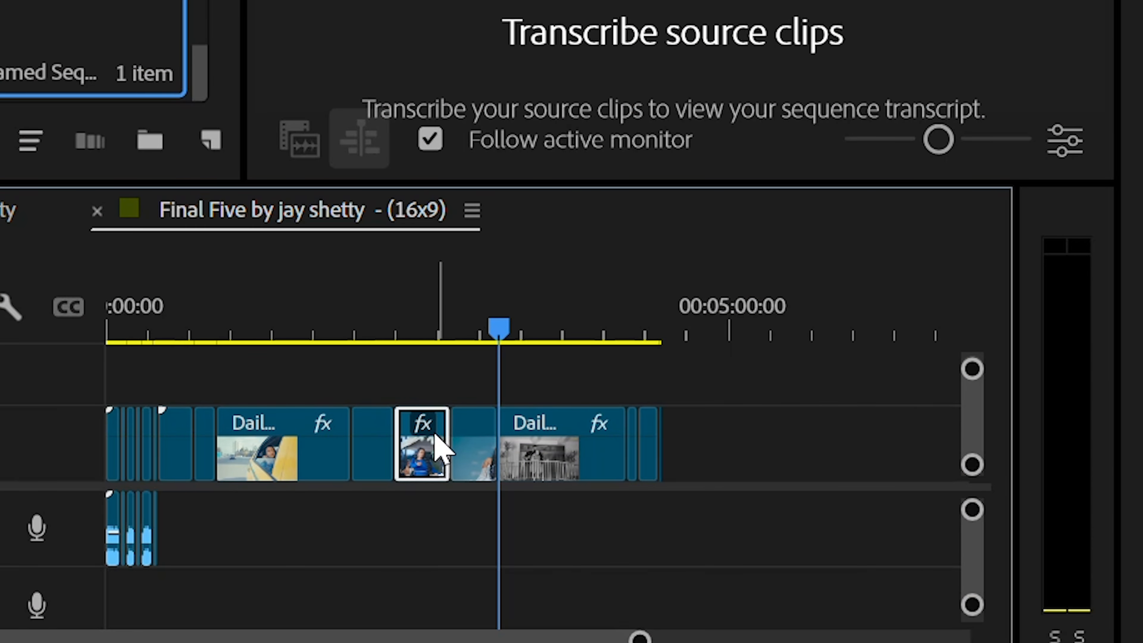
{"action": "key", "text": "shift+5"}
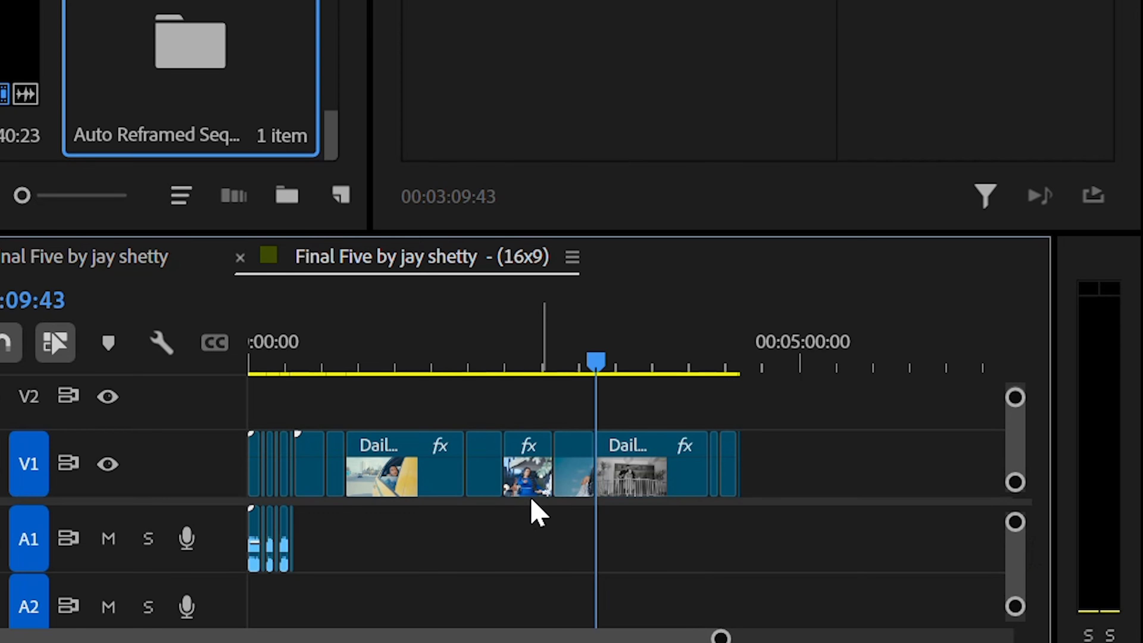
{"action": "left_click", "coordinate": [533, 486]}
{"action": "key", "text": "alt+BackSpace"}
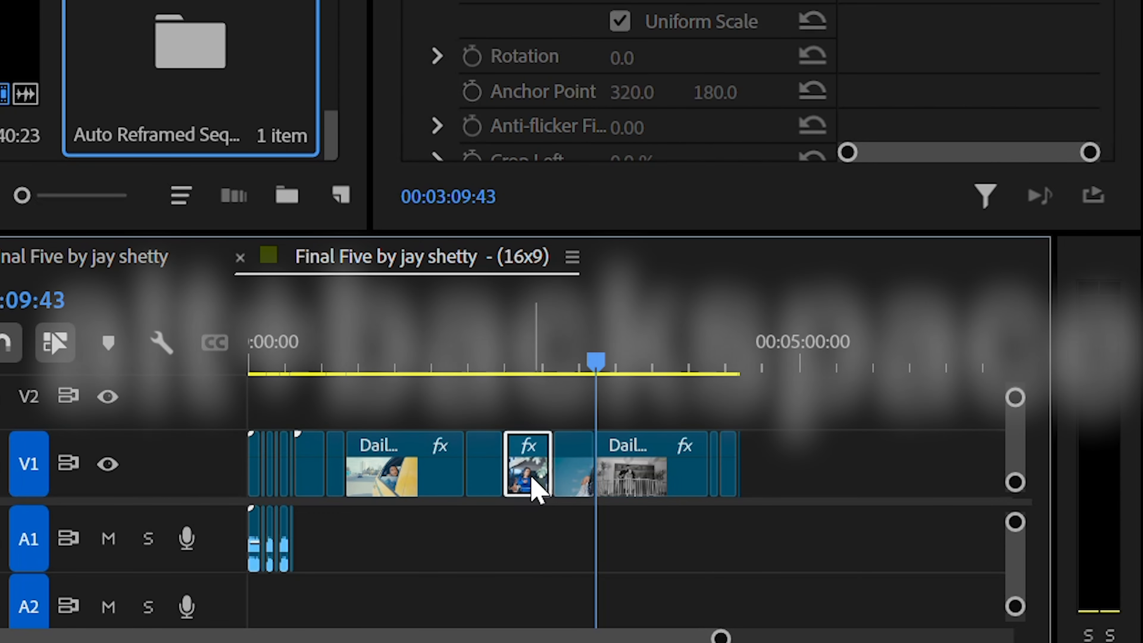
{"action": "key", "text": "alt+BackSpace"}
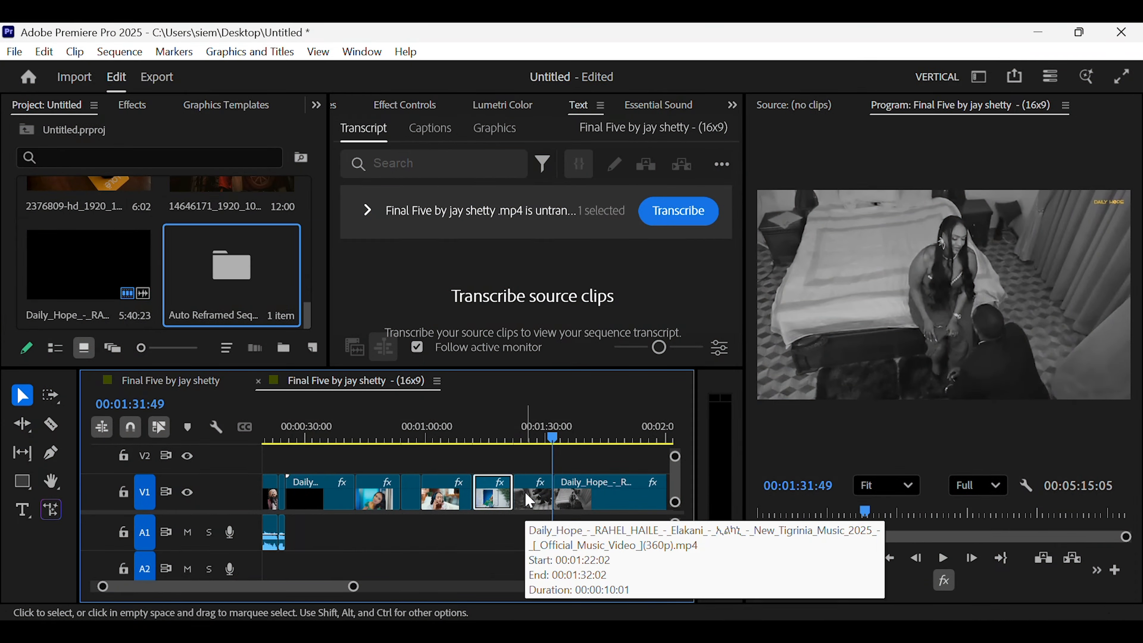
Step: Rearrange the V1 clips by moving the black-and-white clip one position earlier and placing the clip of the woman on the phone after it
{"action": "left_click", "coordinate": [541, 505]}
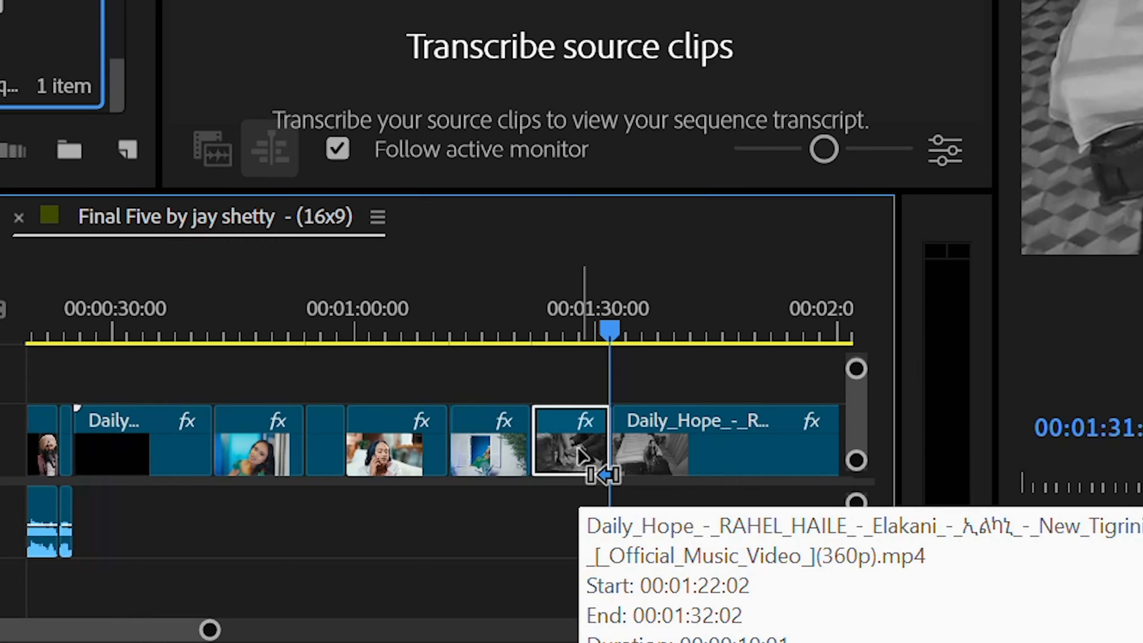
{"action": "mouse_move", "coordinate": [577, 448]}
{"action": "left_mouse_down"}
{"action": "mouse_move", "coordinate": [449, 440]}
{"action": "mouse_move", "coordinate": [497, 443]}
{"action": "left_mouse_up"}
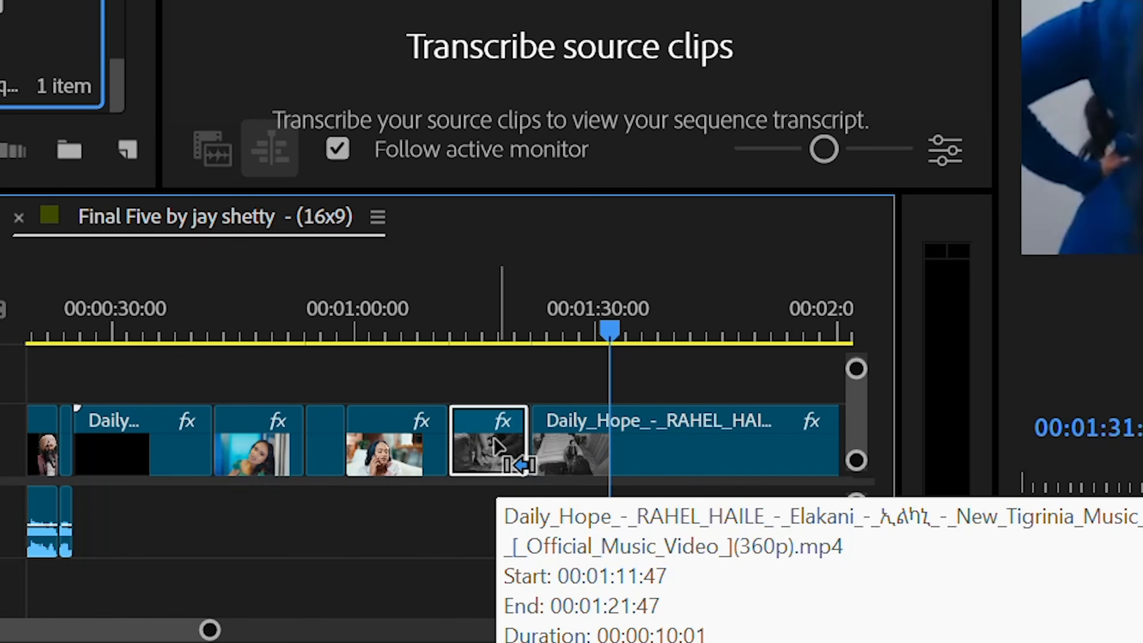
{"action": "left_click", "coordinate": [412, 455]}
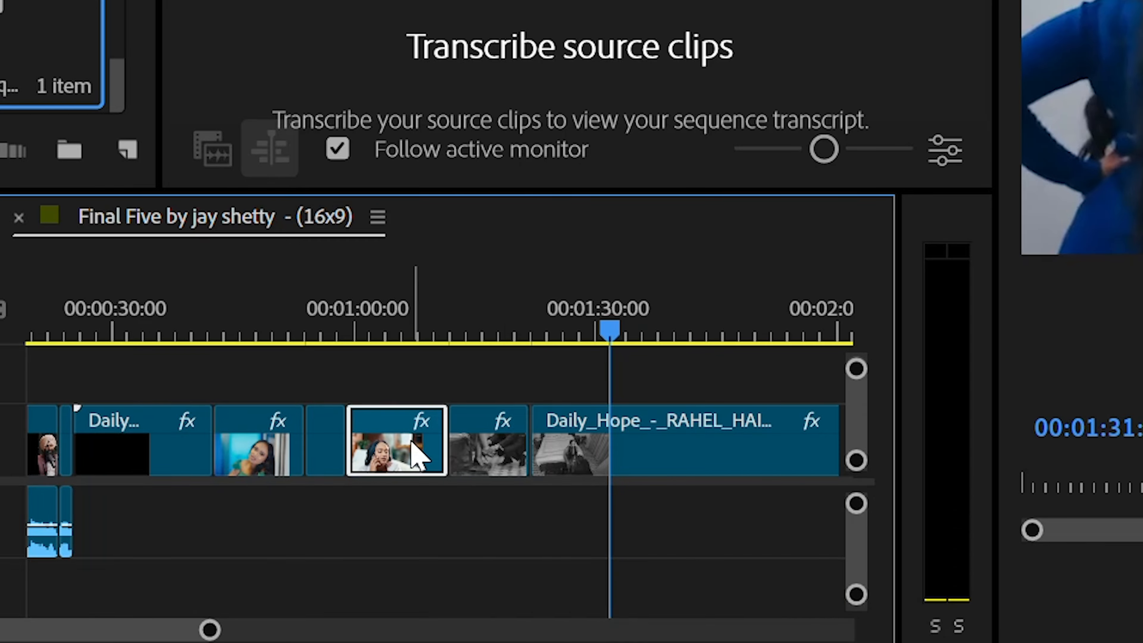
{"action": "left_click_drag", "start_coordinate": [416, 441], "coordinate": [612, 461]}
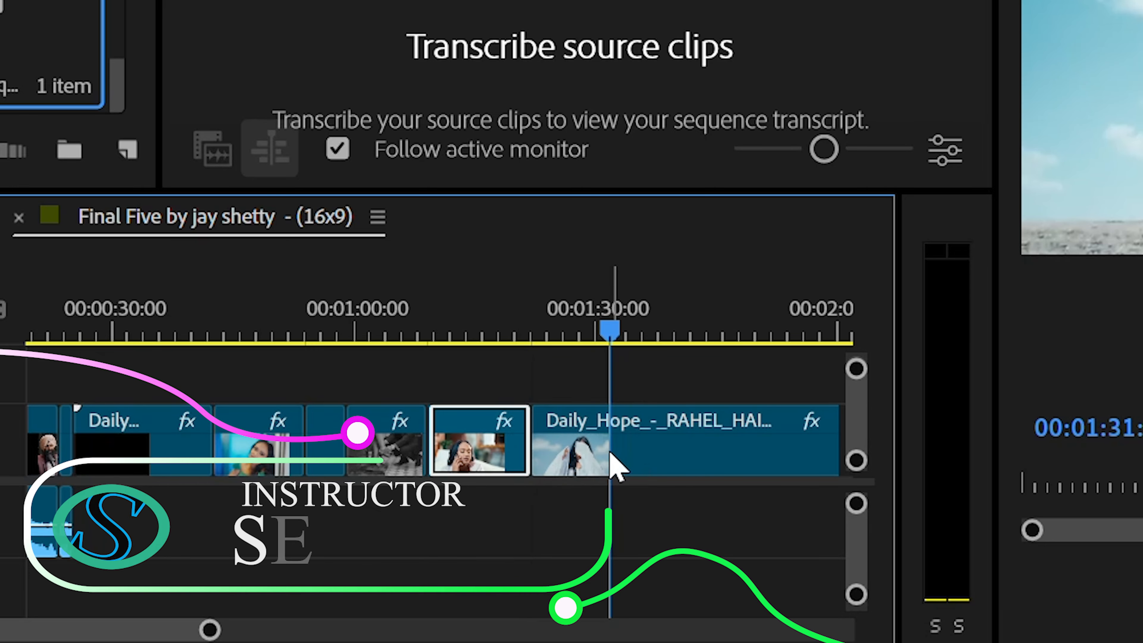